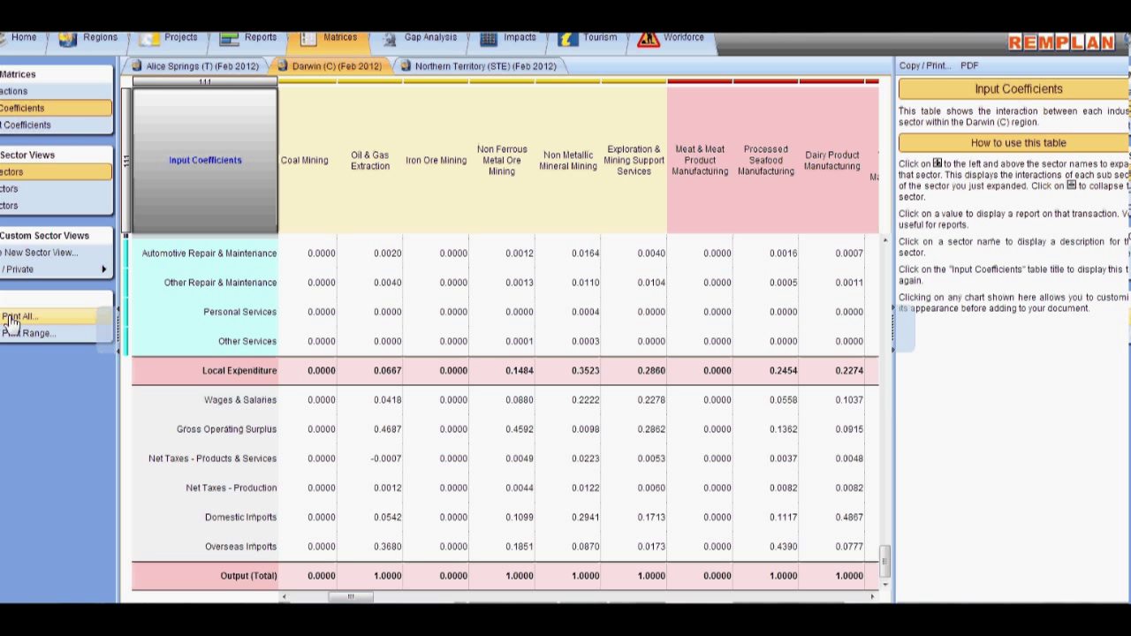
# Open the printable copy of the entire Input Coefficients table for Darwin (C) and bring its window fully into view
pyautogui.click(50, 324)
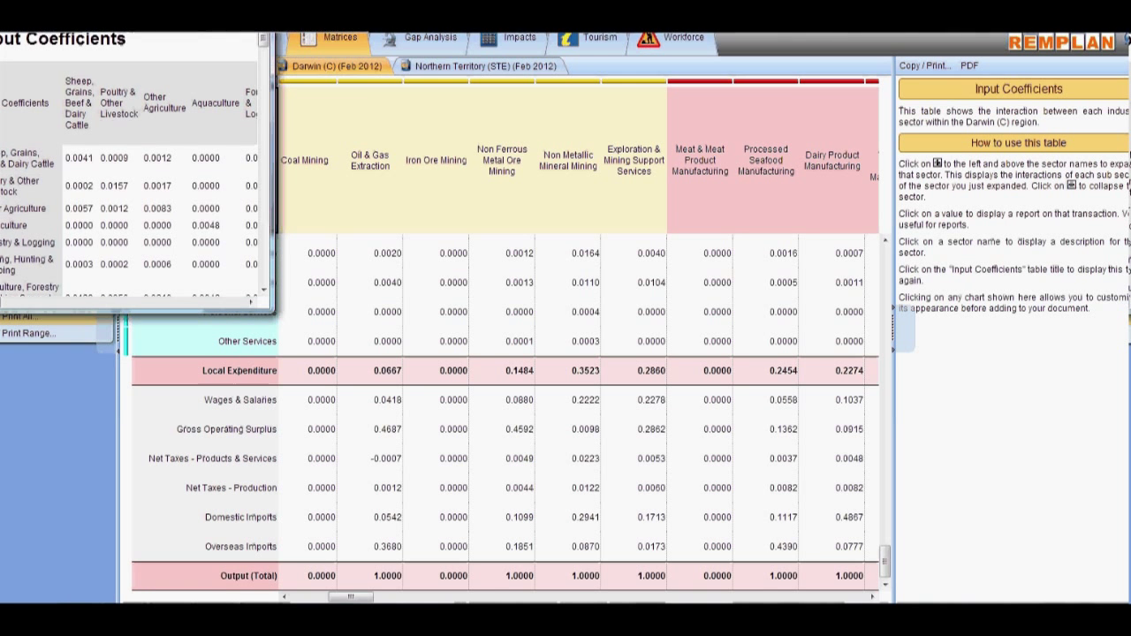
pyautogui.moveTo(249, 31); pyautogui.dragTo(224, 51)
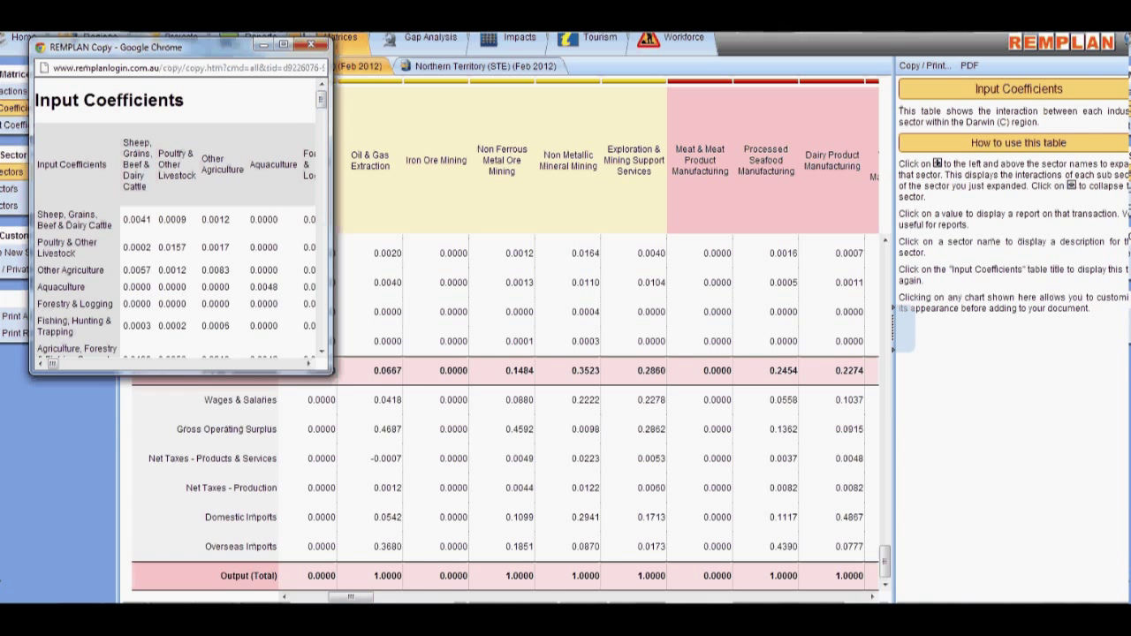
# Switch to a blank Excel workbook, removing the recovered files, and reduce its window to sit beside the table copy
pyautogui.press('super')
pyautogui.click(97, 329)
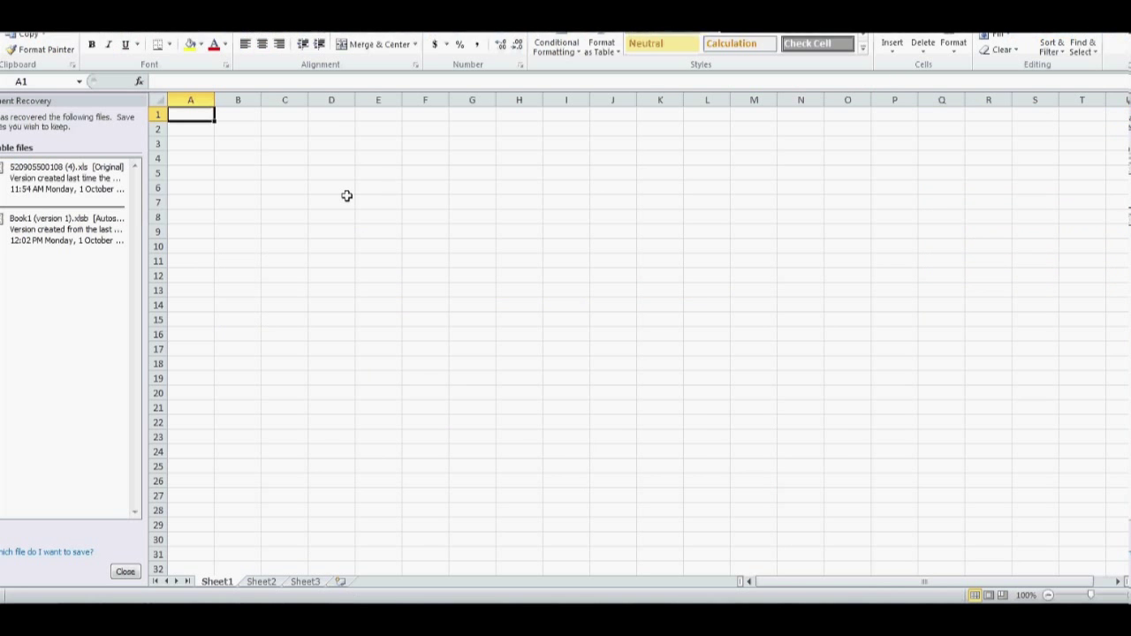
pyautogui.click(126, 571)
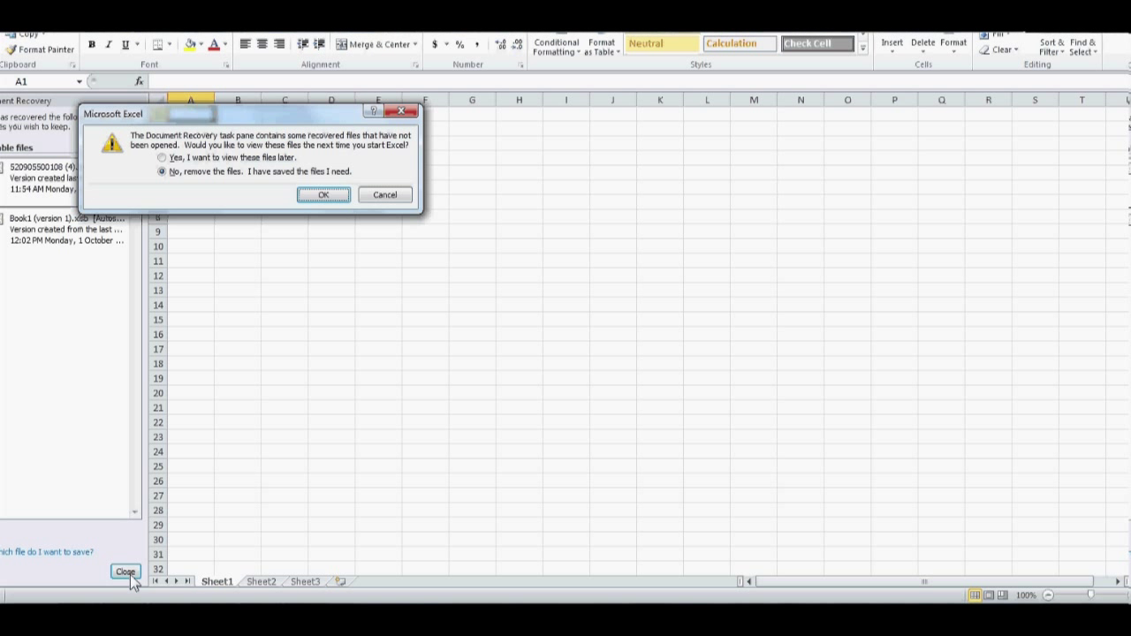
pyautogui.click(324, 195)
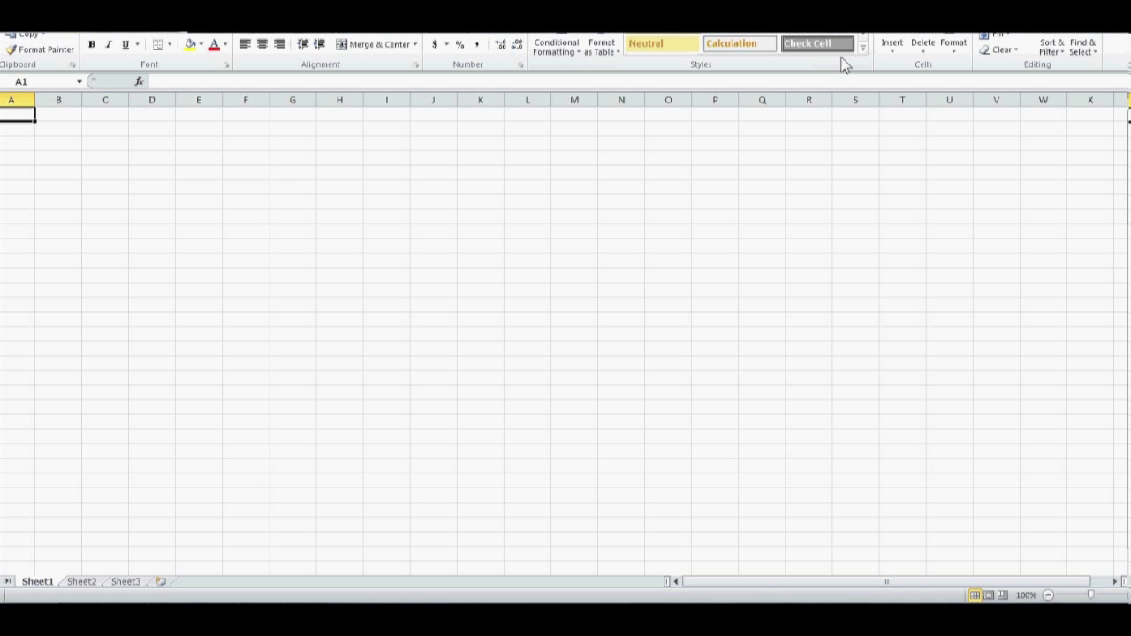
pyautogui.press('super+Down')
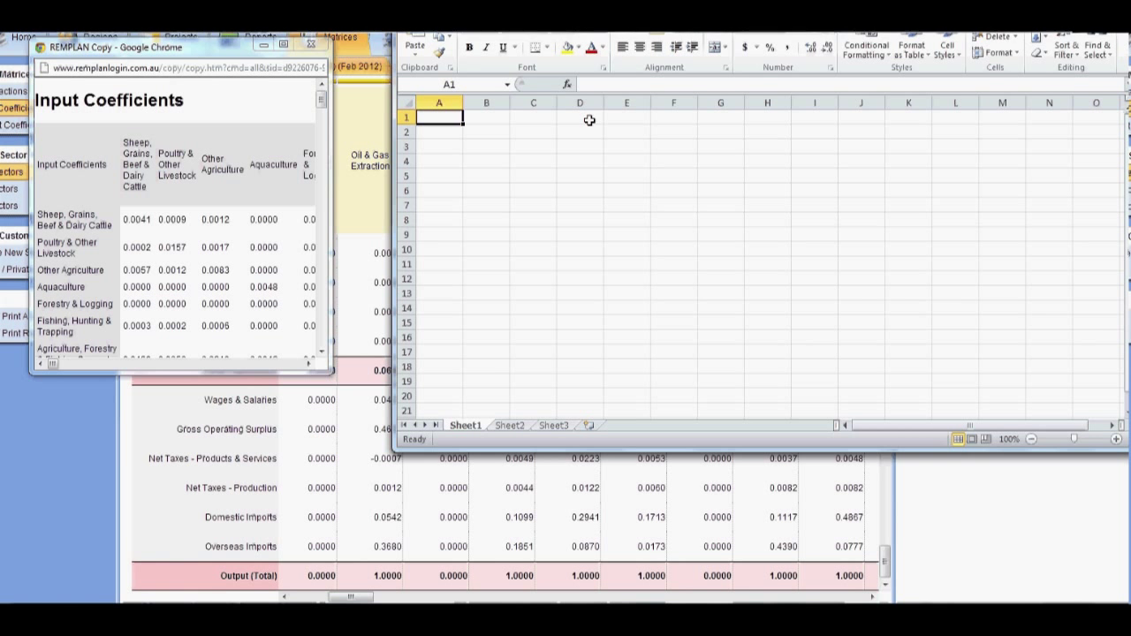
# Copy the entire contents of the Input Coefficients copy window
pyautogui.click(242, 51)
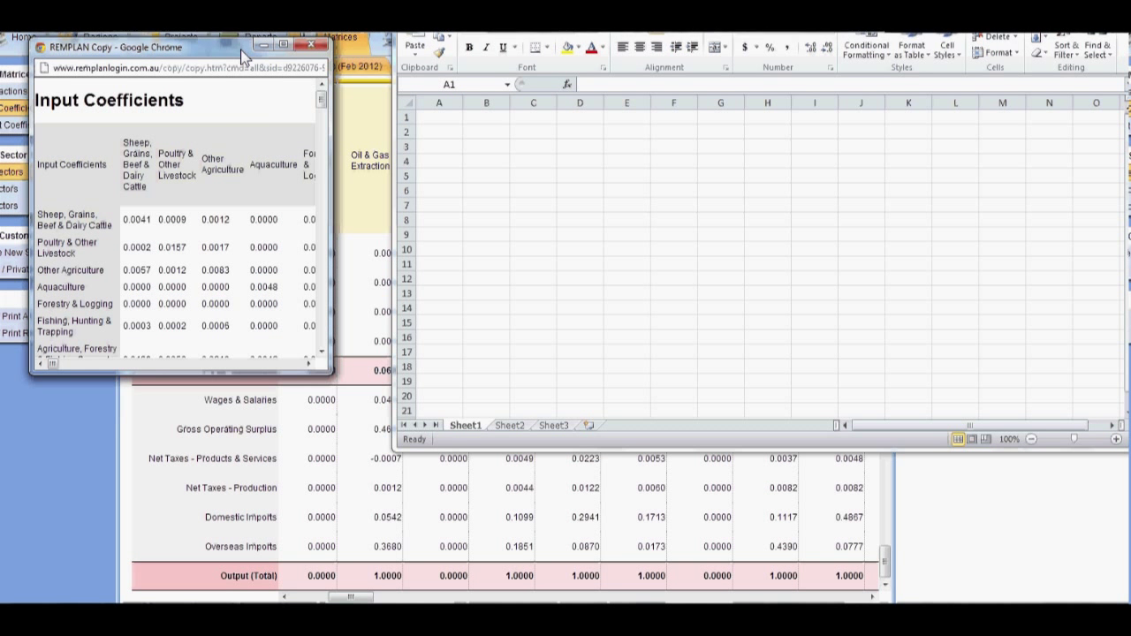
pyautogui.moveTo(161, 220); pyautogui.dragTo(246, 280)
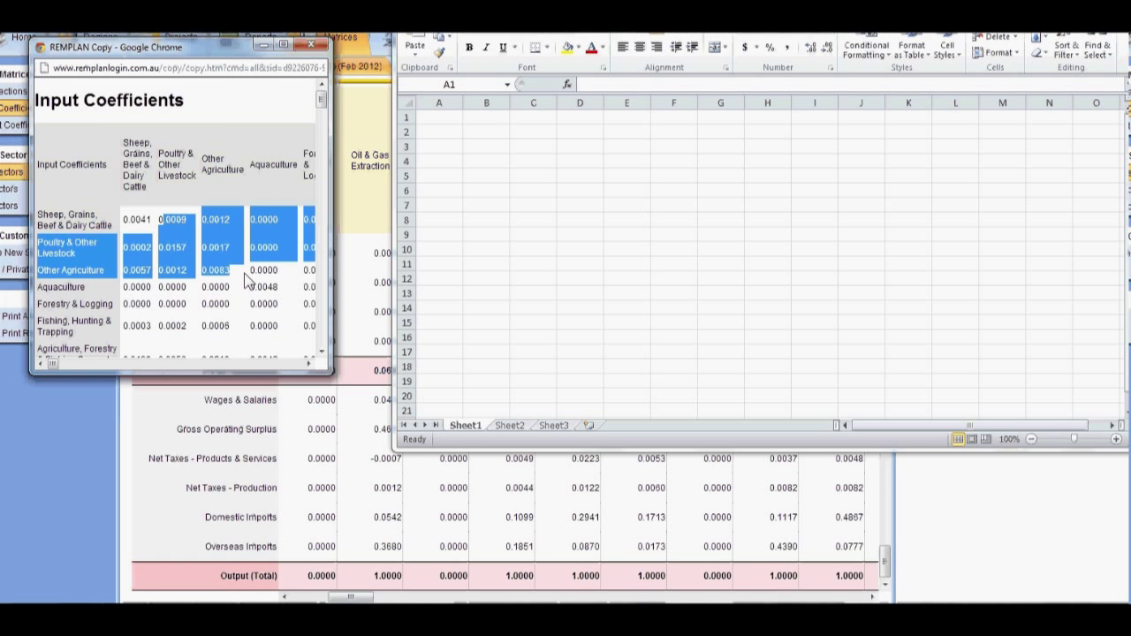
pyautogui.click(219, 251)
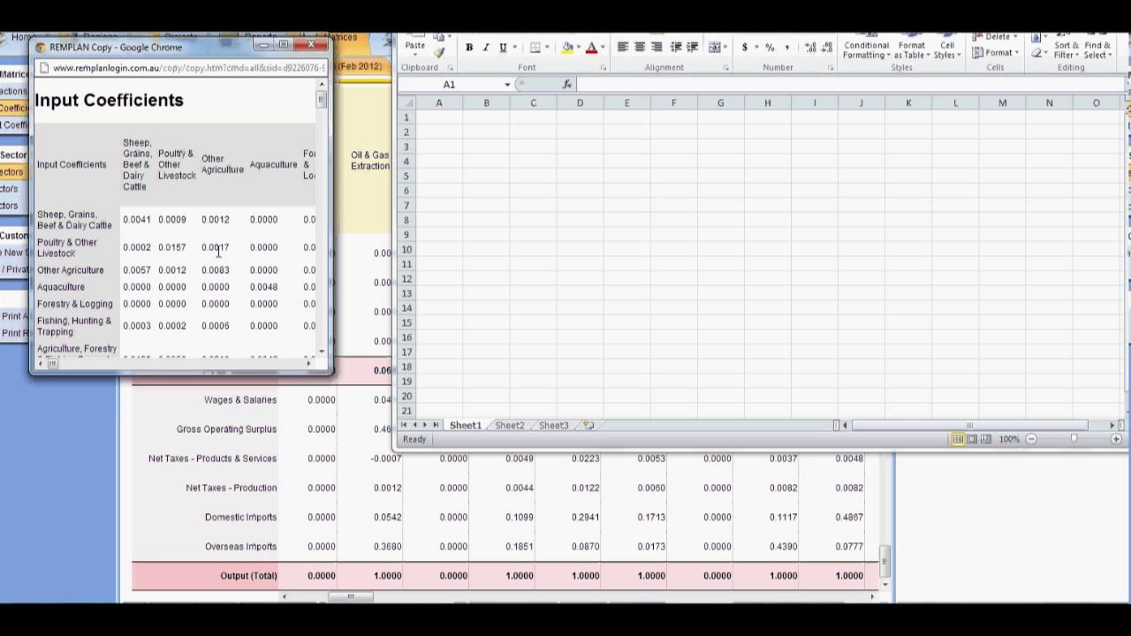
pyautogui.hotkey('ctrl', 'a')
pyautogui.rightClick(221, 255)
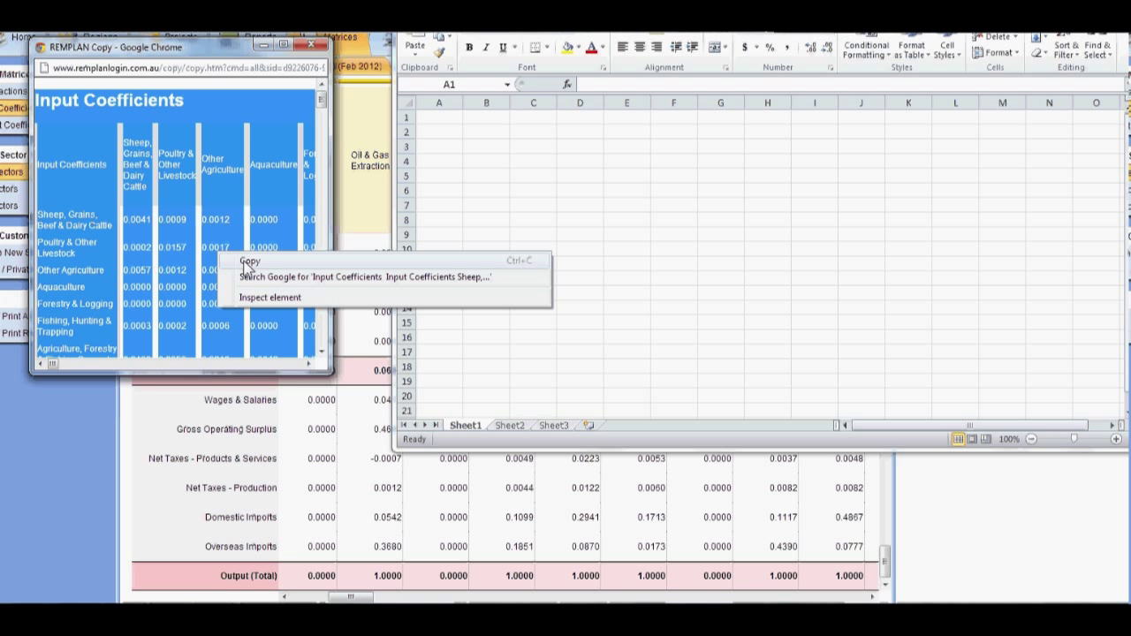
pyautogui.click(250, 261)
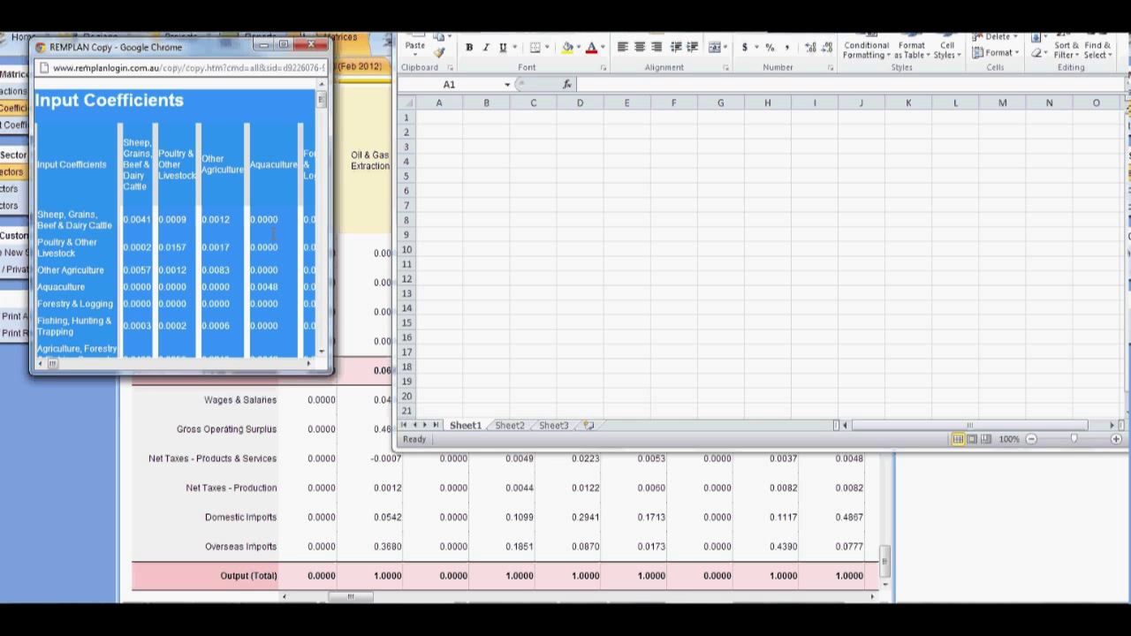
# Paste the copied coefficients into Sheet1 starting at cell A1, and clear the Excel and table copy windows away
pyautogui.click(448, 118)
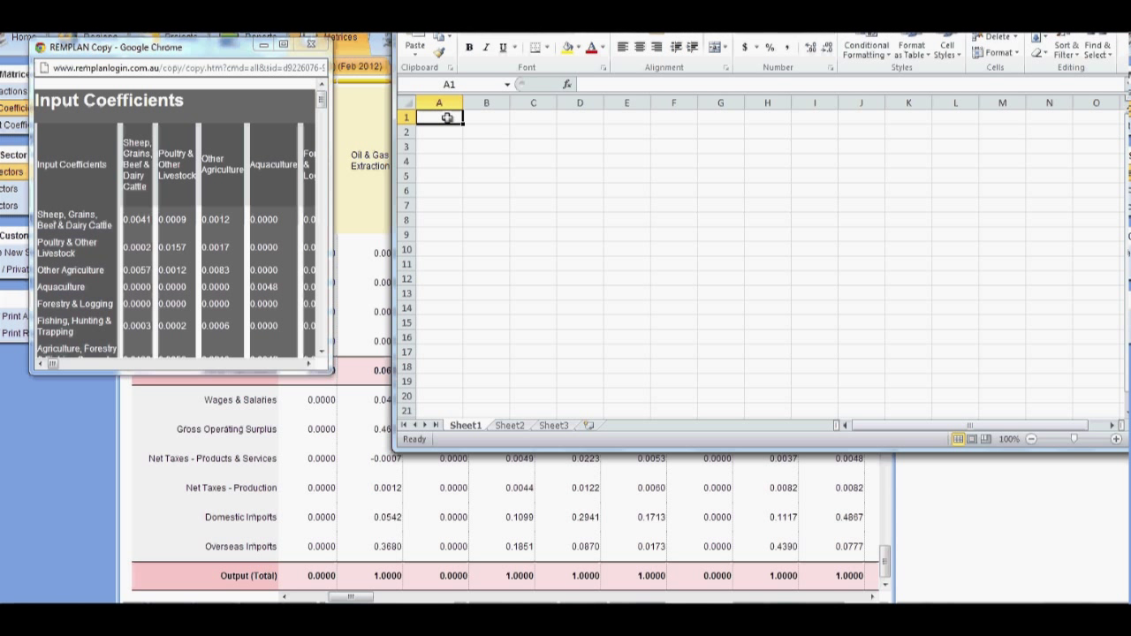
pyautogui.hotkey('ctrl', 'v')
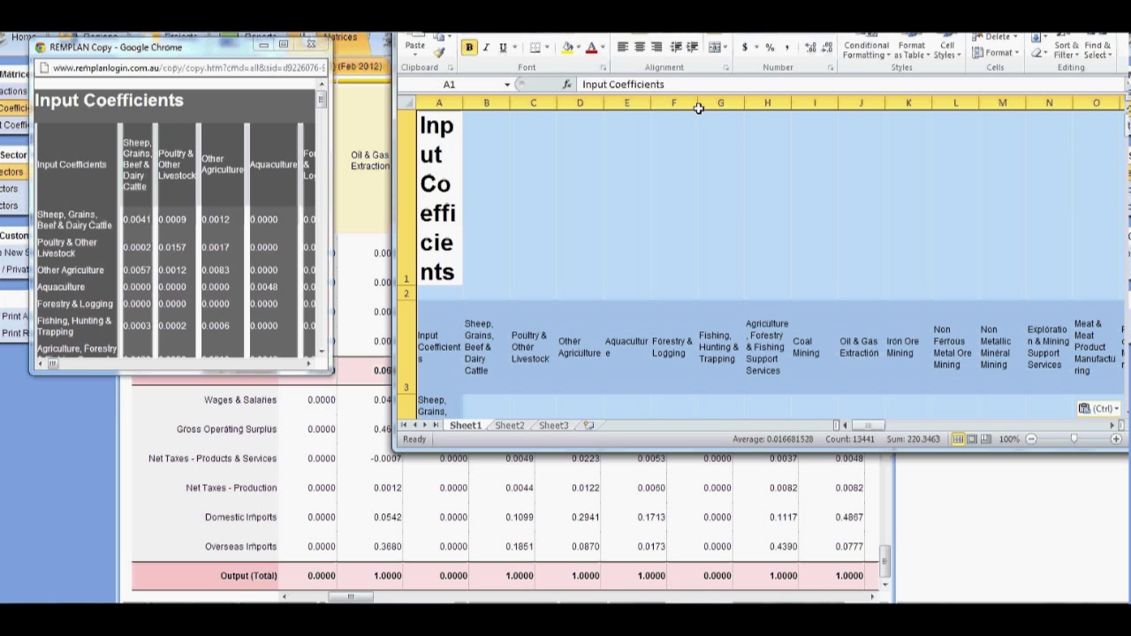
pyautogui.moveTo(1125, 110); pyautogui.dragTo(1125, 331)
pyautogui.moveTo(1125, 127); pyautogui.dragTo(1119, 106)
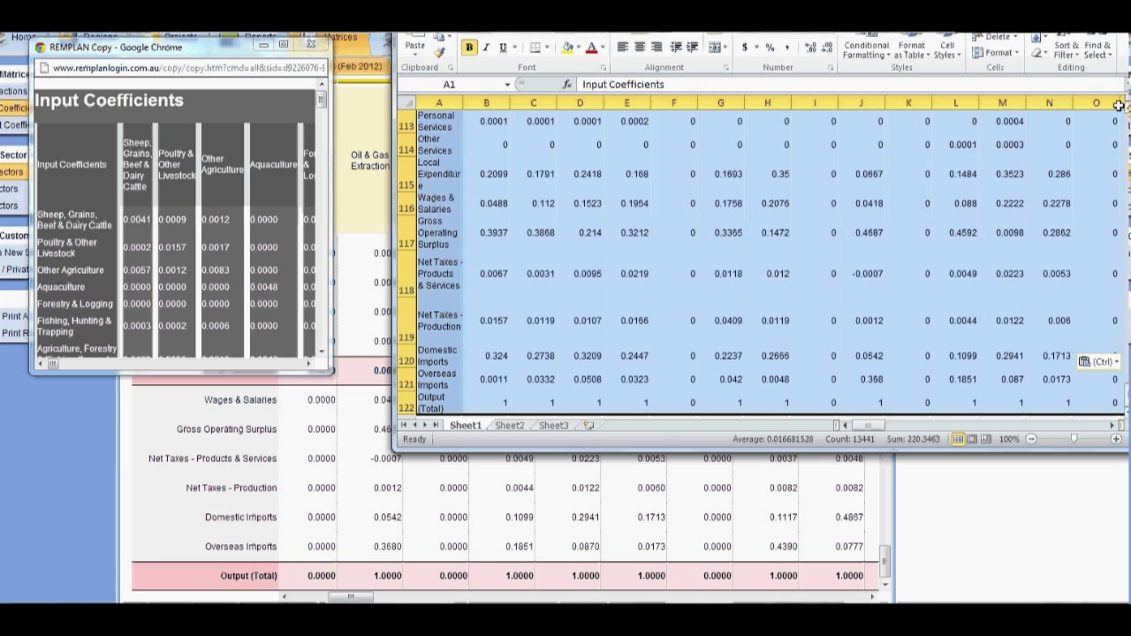
pyautogui.press('super+Down')
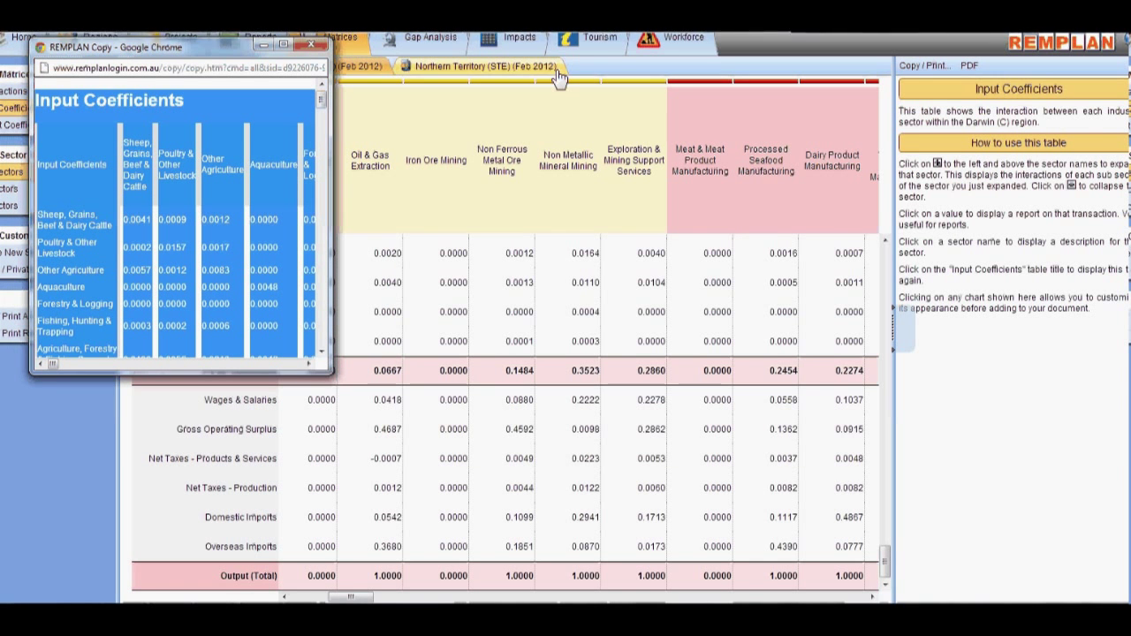
pyautogui.click(312, 45)
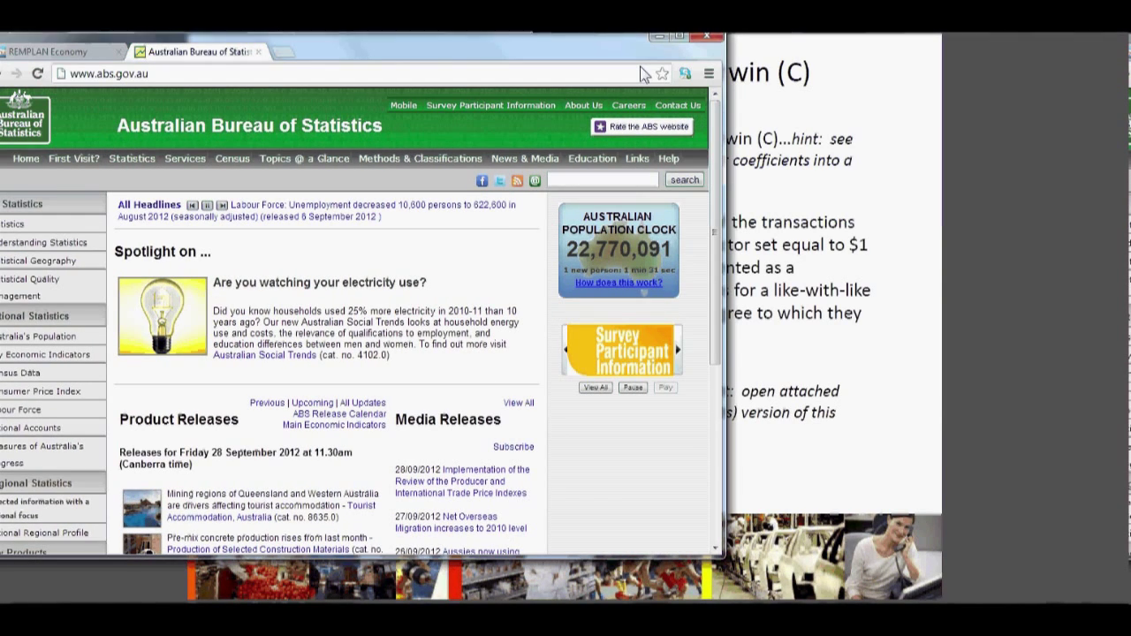
# On the Australian Bureau of Statistics website, open the downloads for Australian National Accounts: Input-Output Tables, 2008-09
pyautogui.click(684, 41)
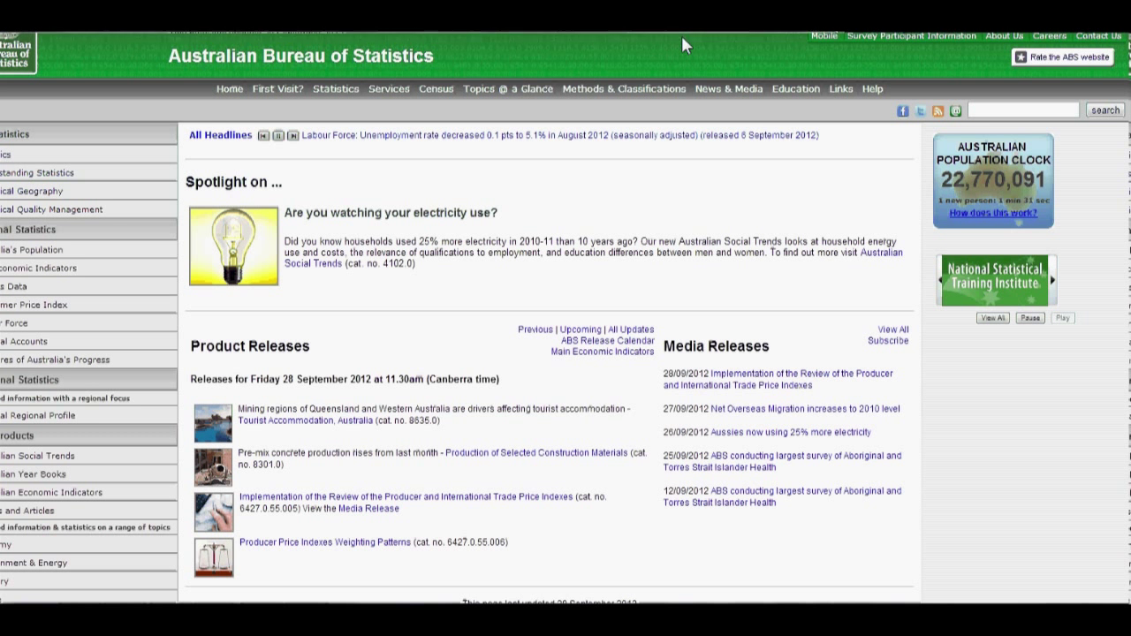
pyautogui.click(54, 343)
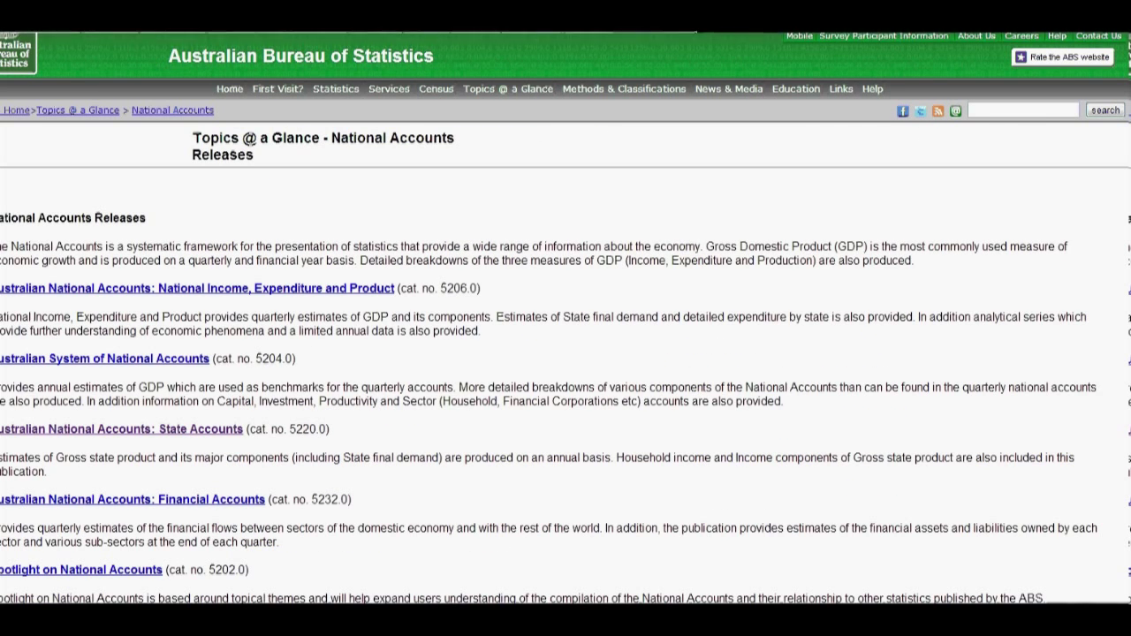
pyautogui.scroll(-5, 575, 184)
pyautogui.scroll(-2, 600, 416)
pyautogui.click(370, 462)
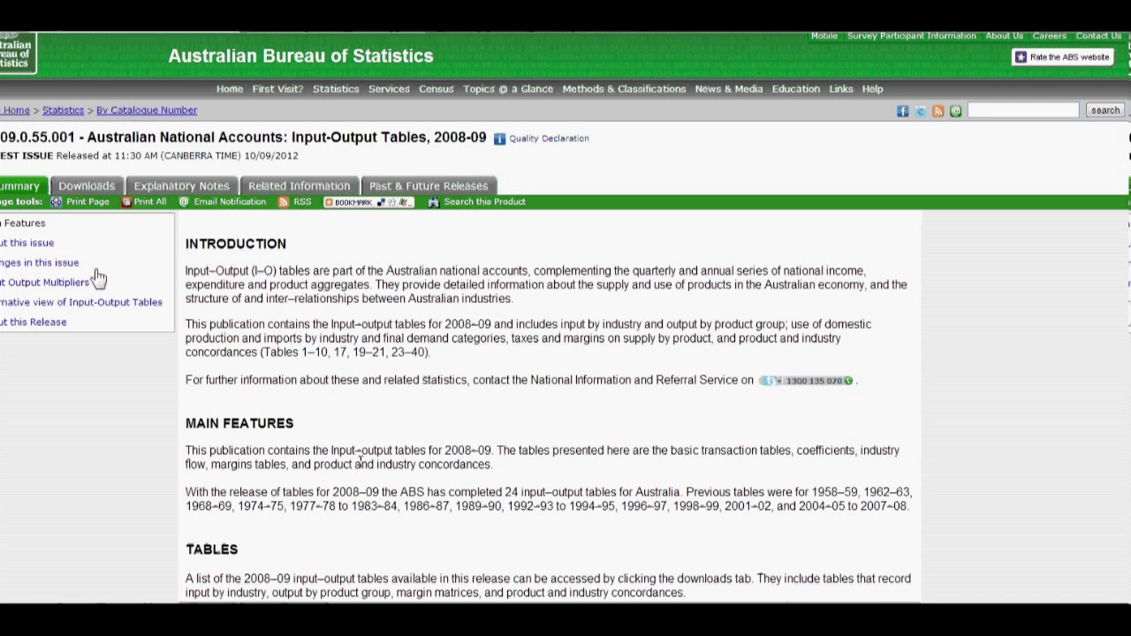
pyautogui.click(86, 186)
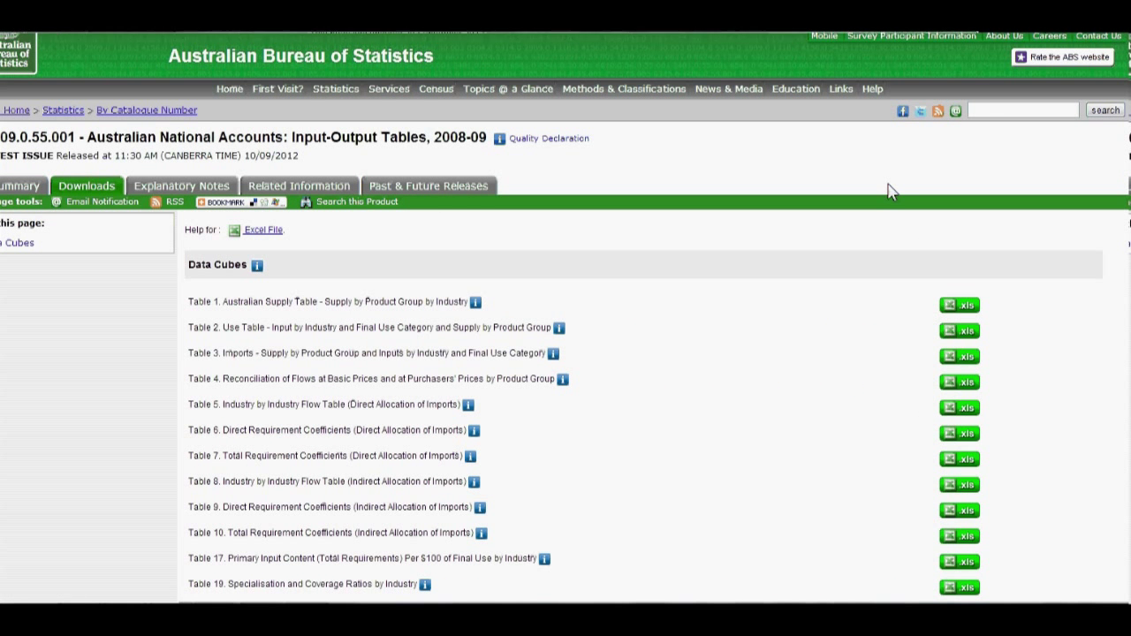
# Download Table 8, Industry by Industry Flow Table (Indirect Allocation of Imports), and display its Table 8 sheet full-size in Excel
pyautogui.scroll(-1, 1004, 176)
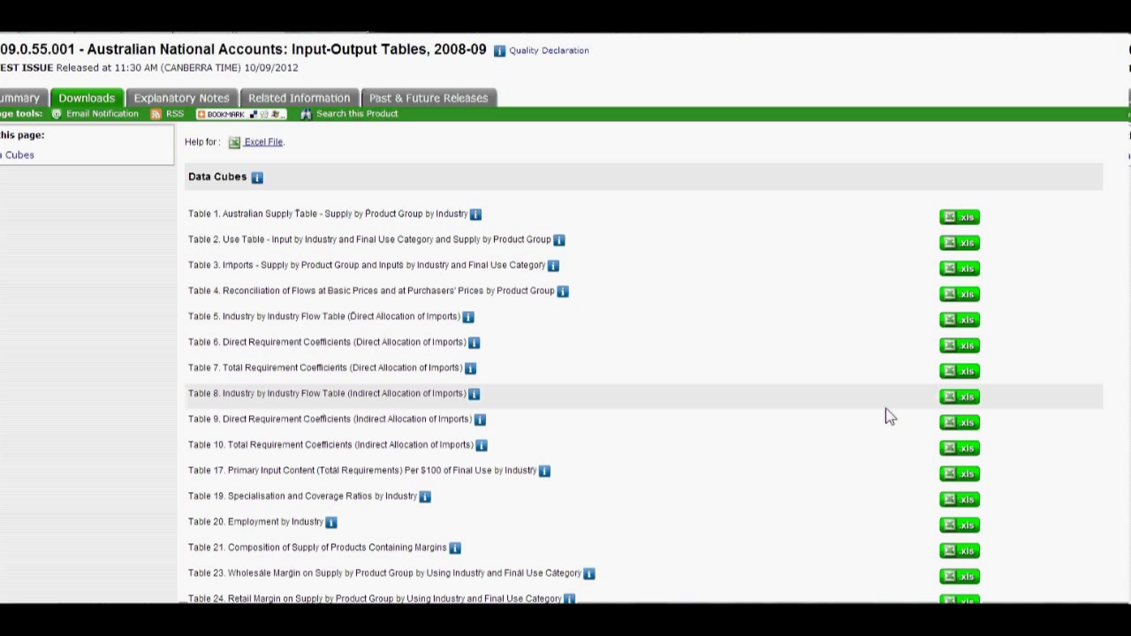
pyautogui.click(970, 401)
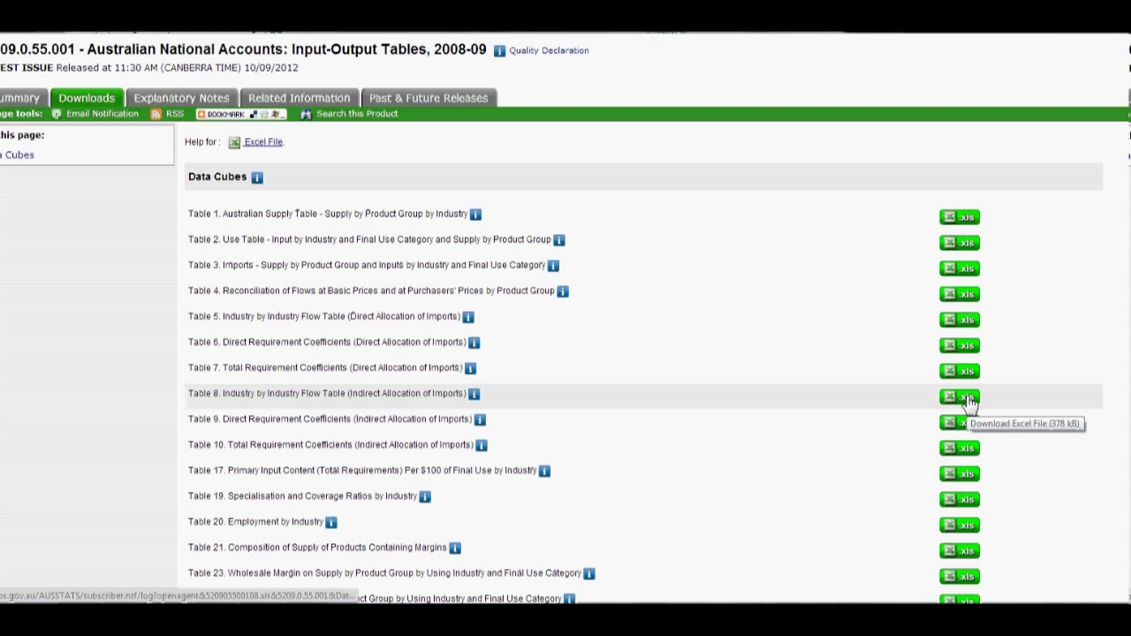
pyautogui.click(964, 399)
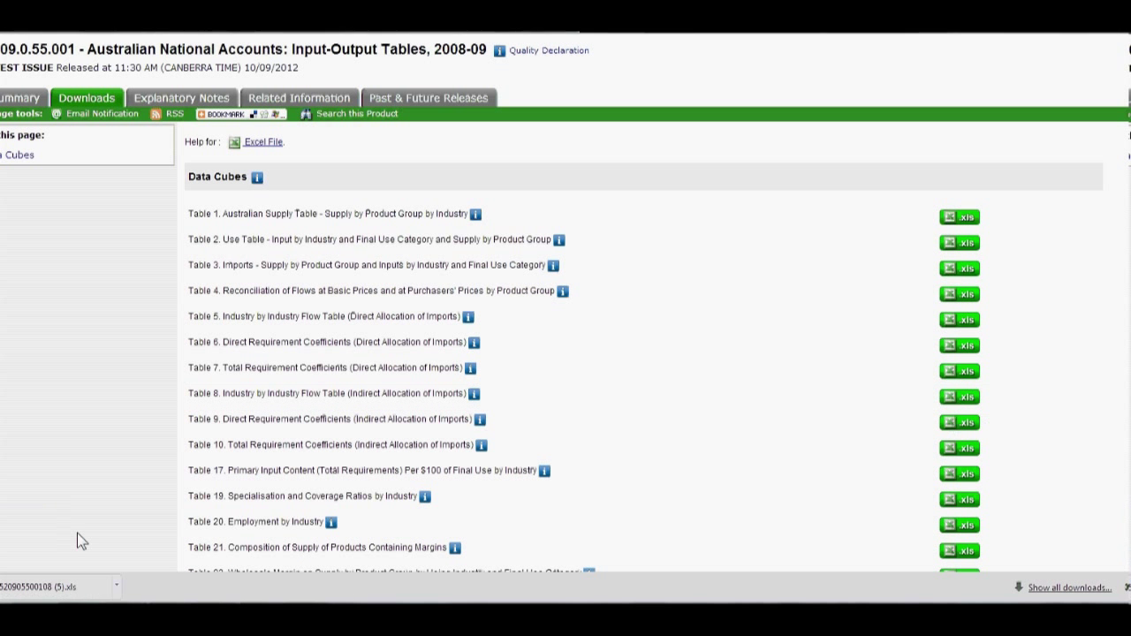
pyautogui.click(53, 591)
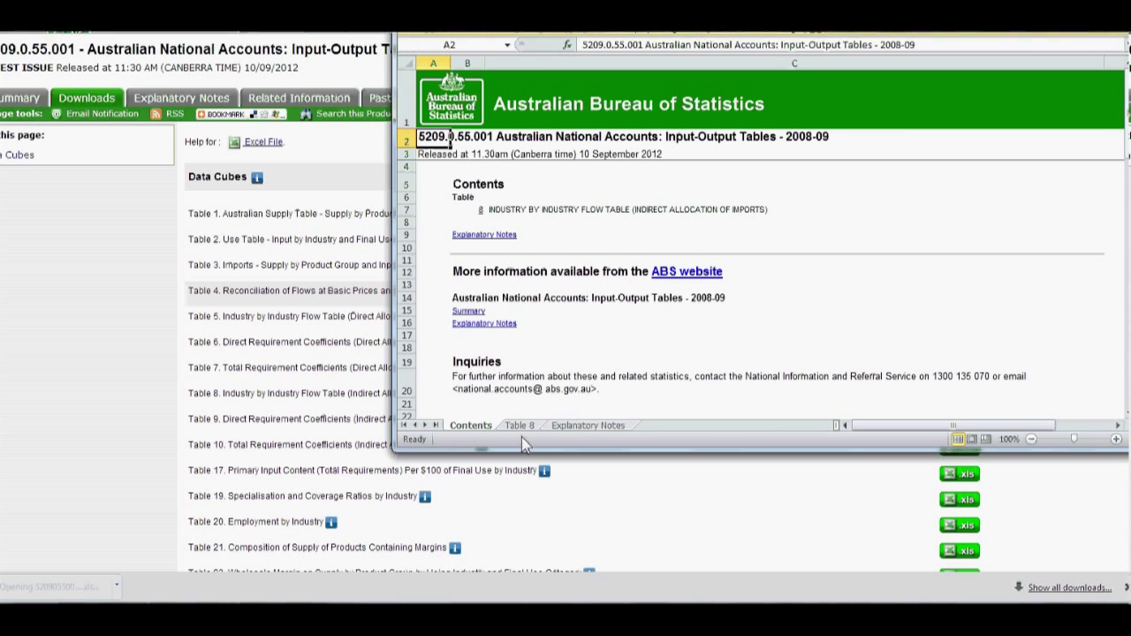
pyautogui.click(521, 426)
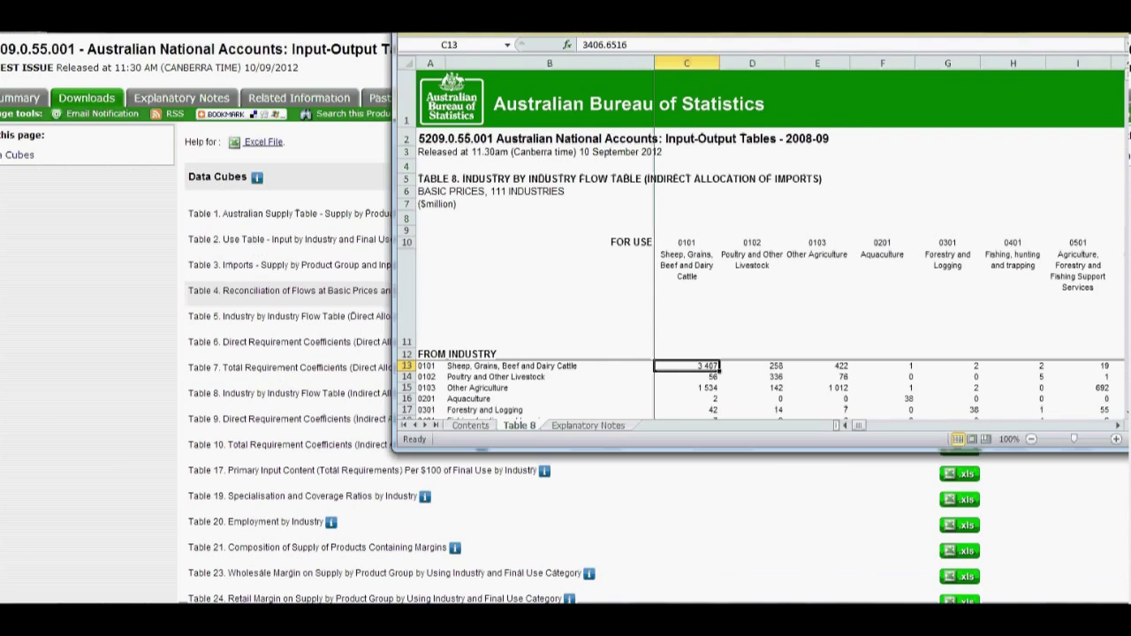
pyautogui.press('super+Up')
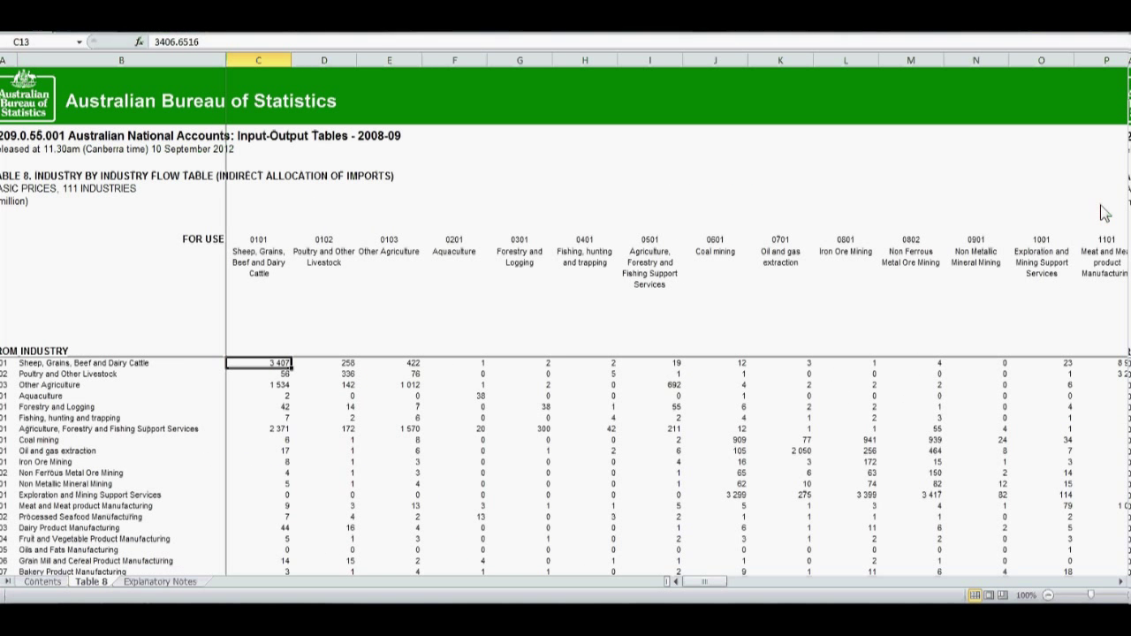
# Examine the rows beneath the industries, from Total Intermediate Use and Compensation of employees through Complementary and Competing imports
pyautogui.moveTo(1128, 88); pyautogui.dragTo(1128, 278)
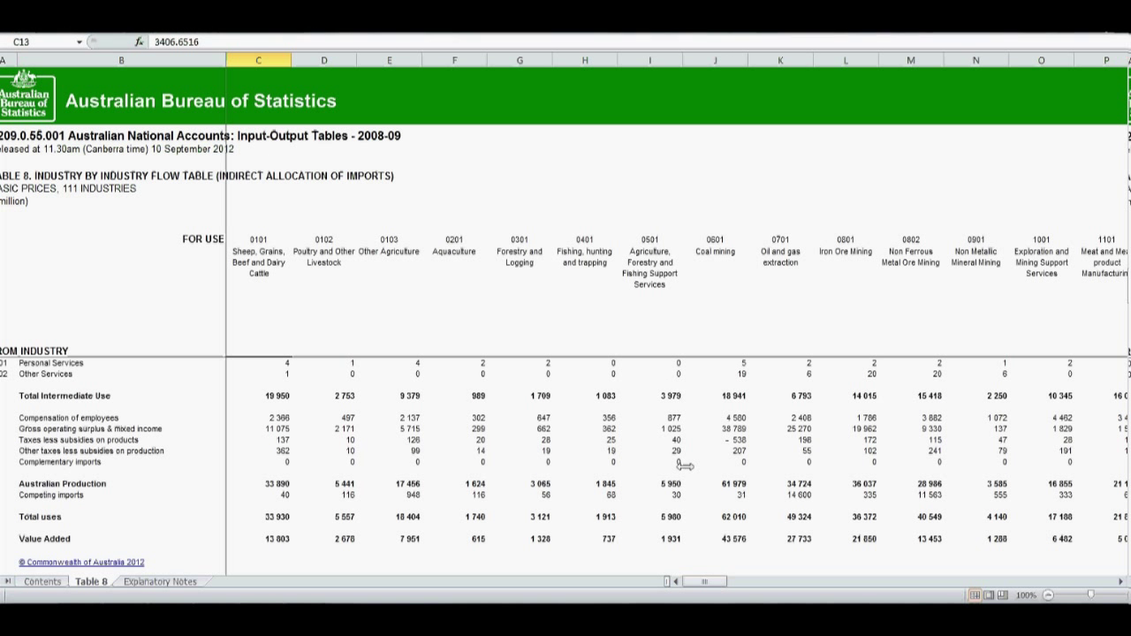
pyautogui.click(279, 396)
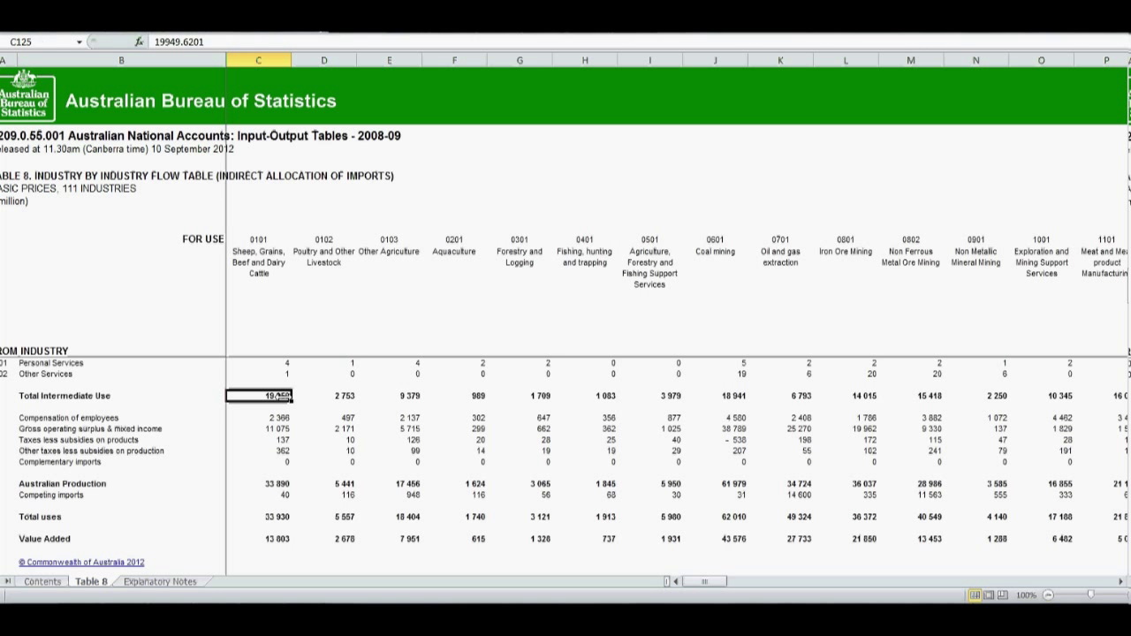
pyautogui.click(280, 417)
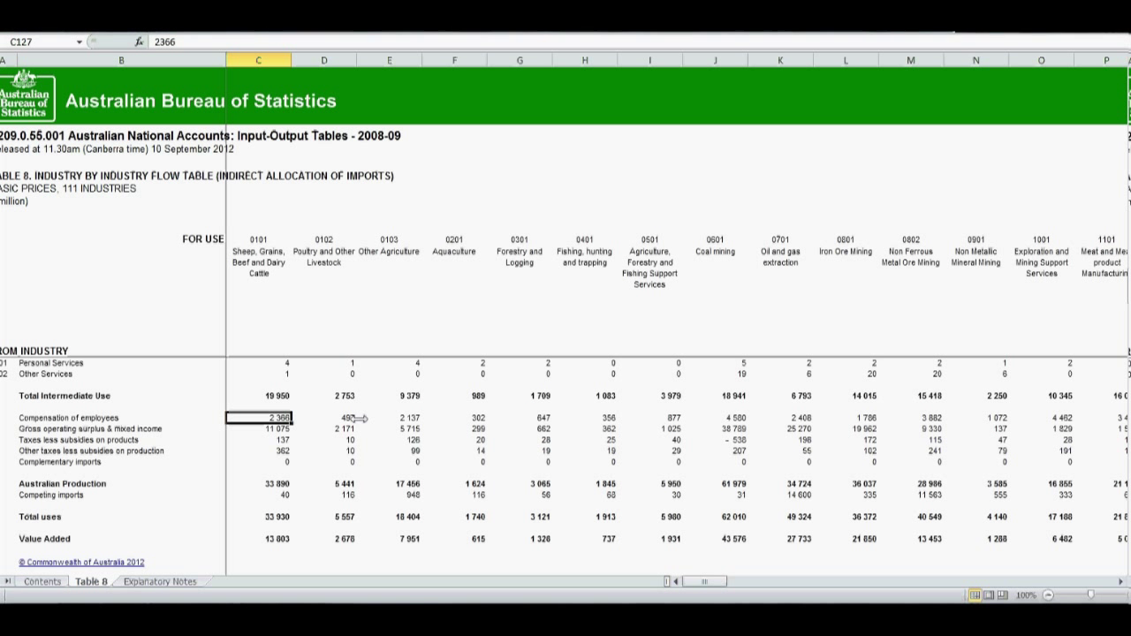
pyautogui.click(111, 417)
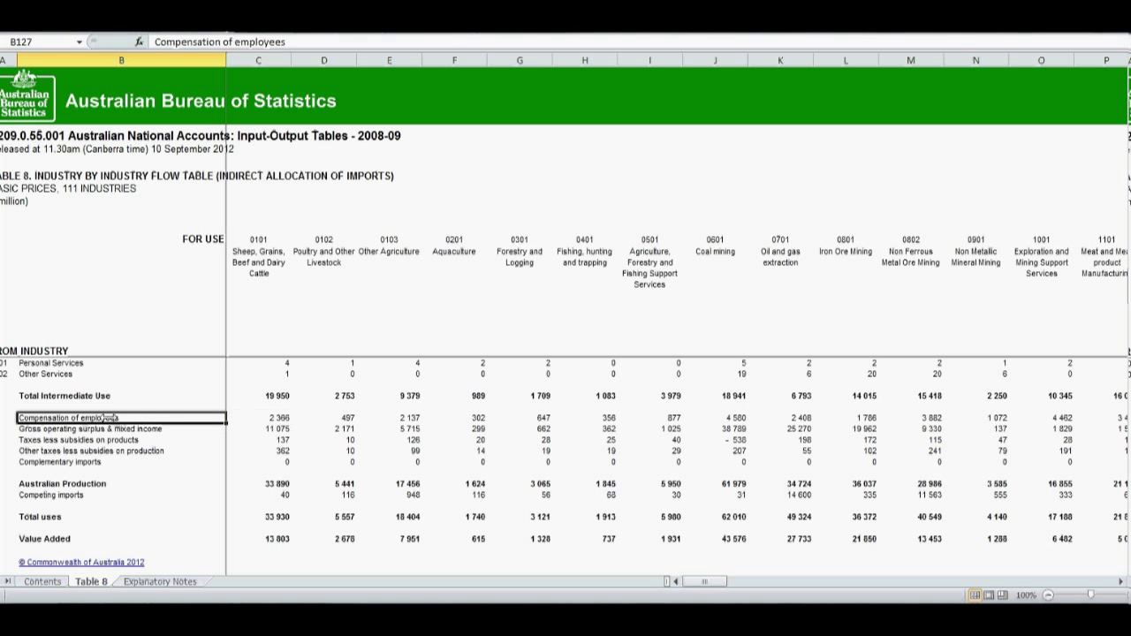
pyautogui.click(124, 463)
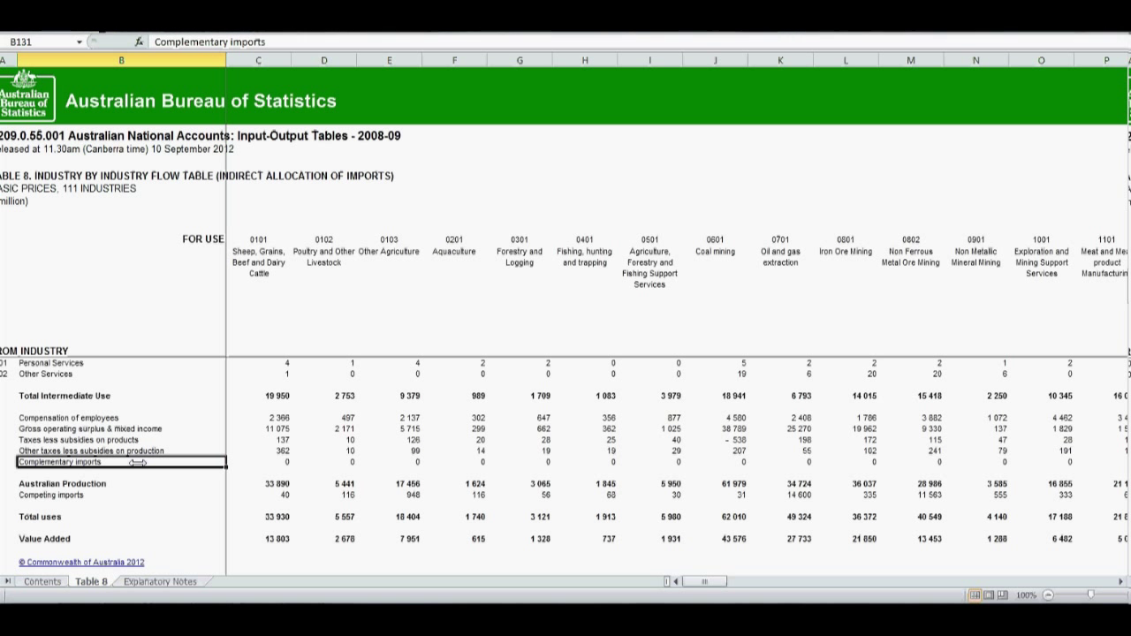
pyautogui.click(144, 496)
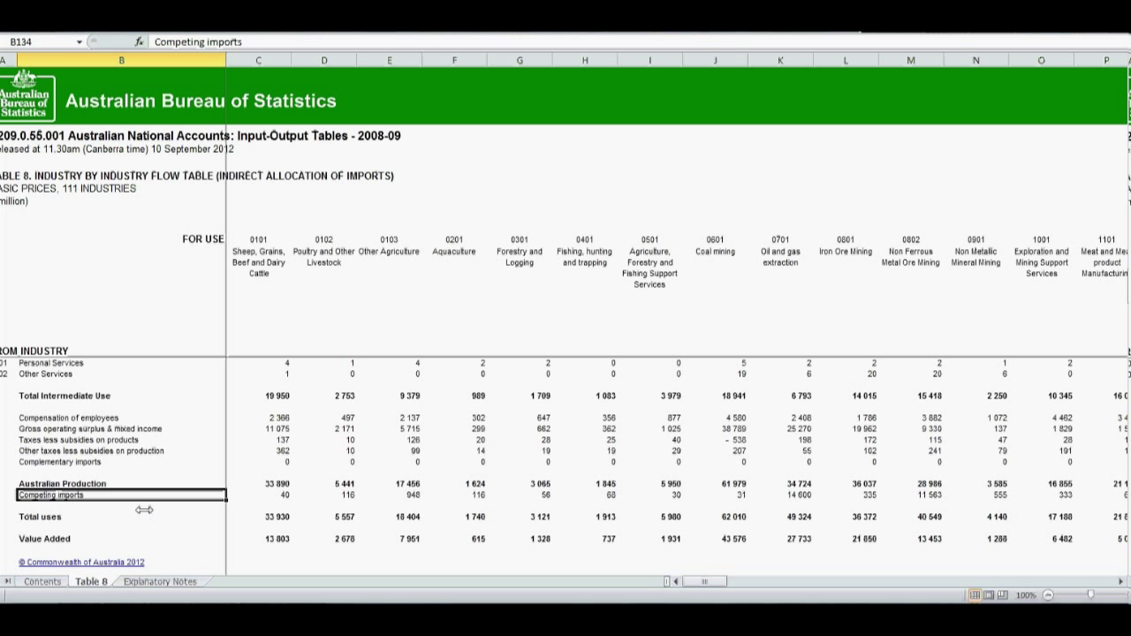
# Review the Total uses row across the industries from Sheep, Grains, Beef and Dairy Cattle to Fishing, hunting and trapping
pyautogui.click(144, 517)
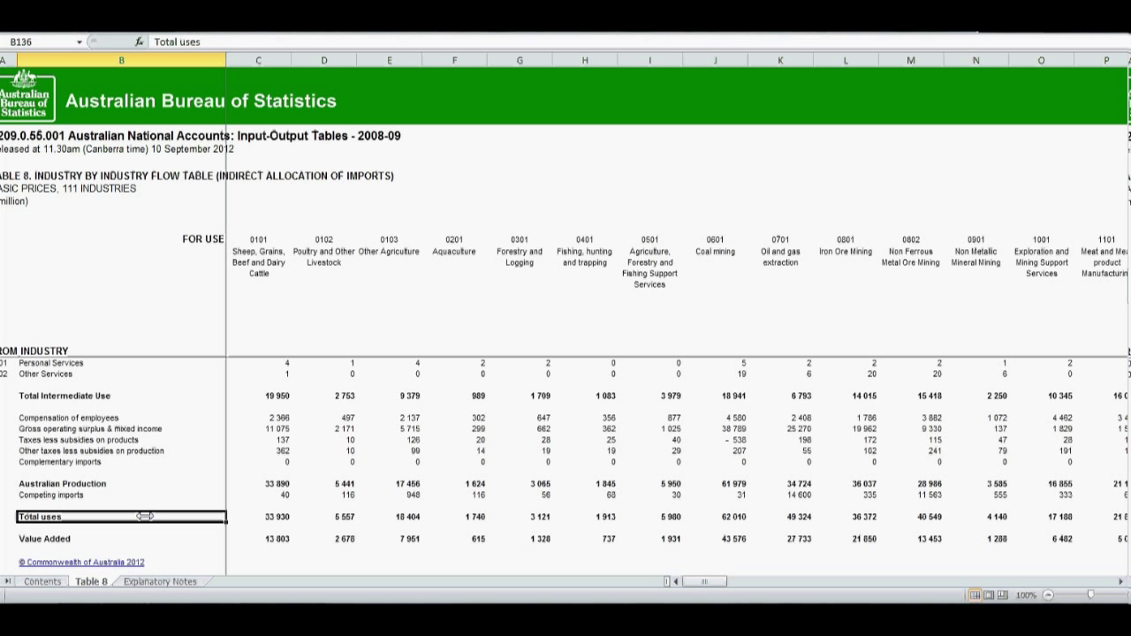
pyautogui.click(271, 517)
pyautogui.press('Right')
pyautogui.press('Right')
pyautogui.press('Right')
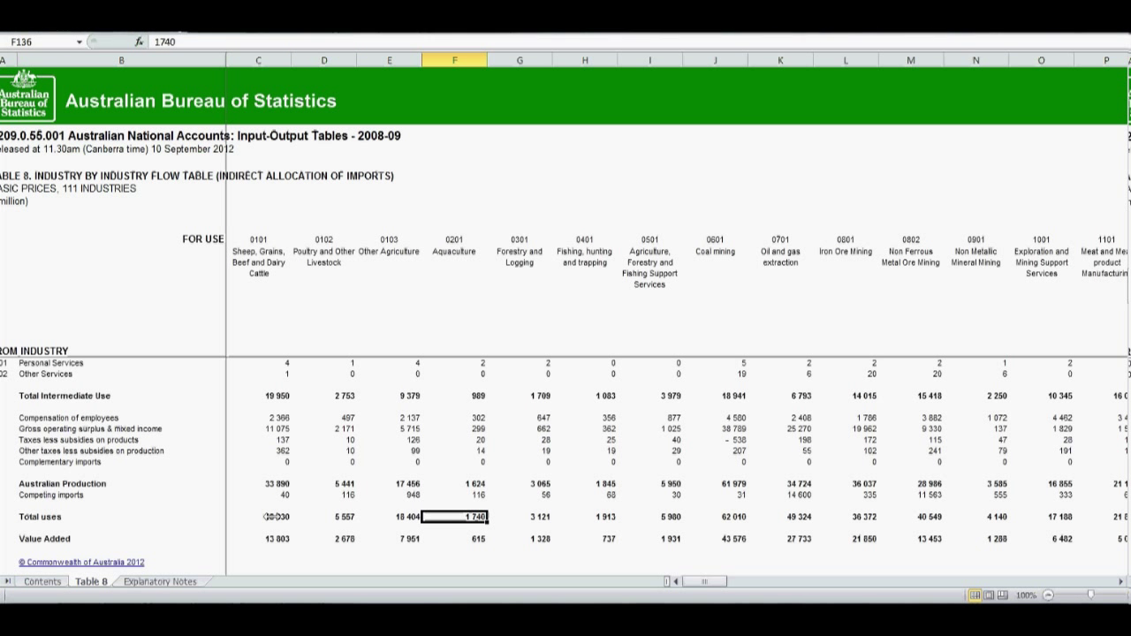
pyautogui.press('Right')
pyautogui.press('Right')
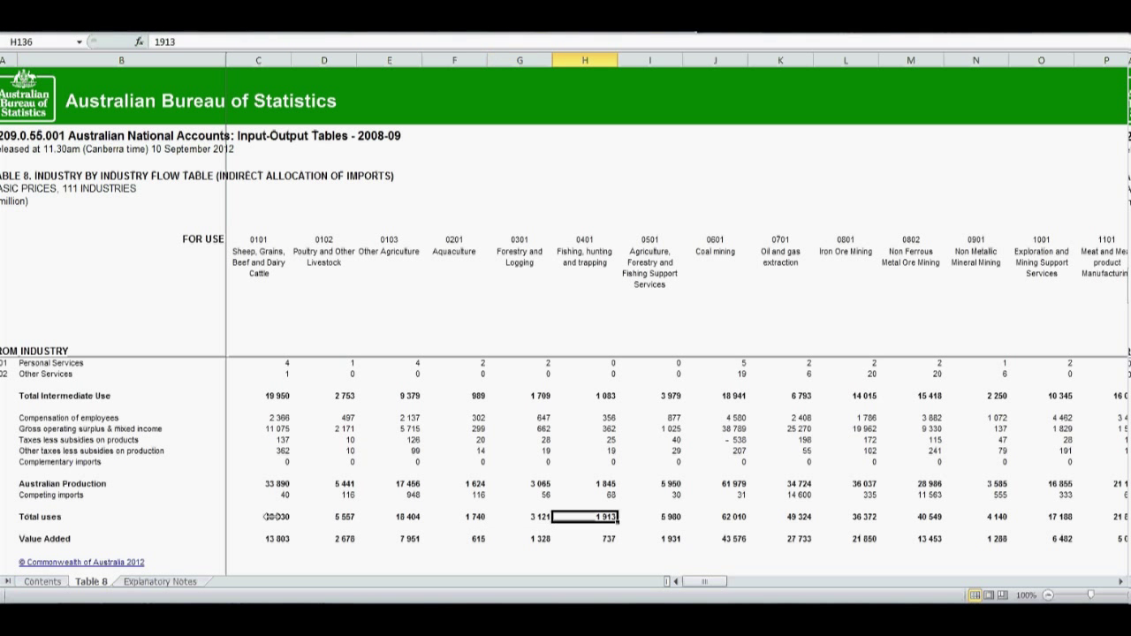
# Continue along the Total uses row through Coal mining to Oil and gas extraction
pyautogui.press('Right')
pyautogui.press('Right')
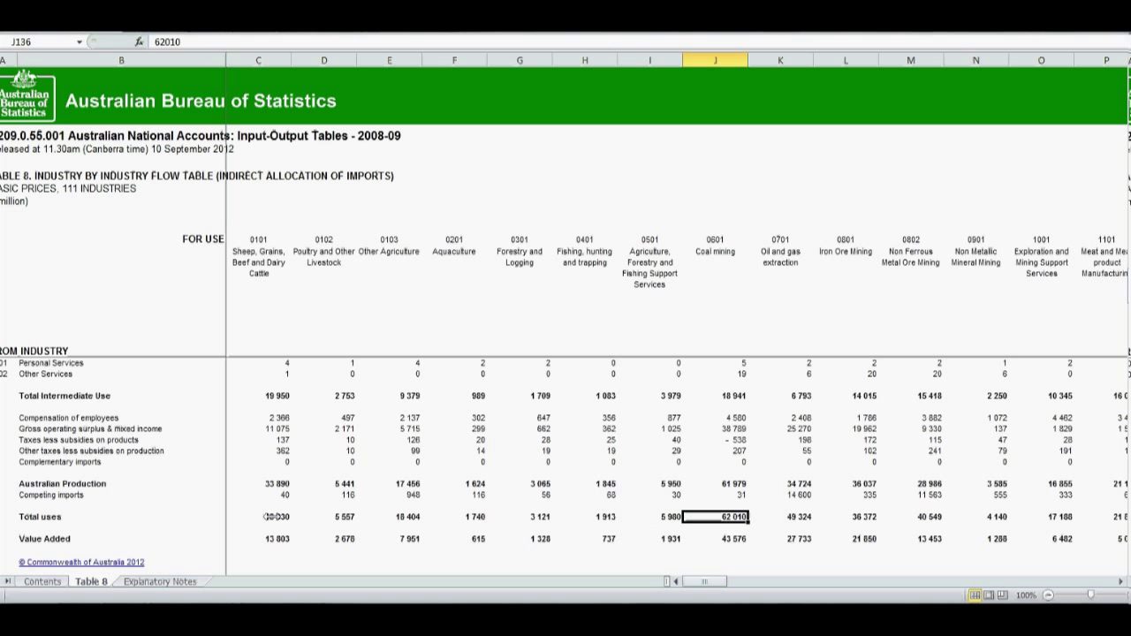
pyautogui.press('Right')
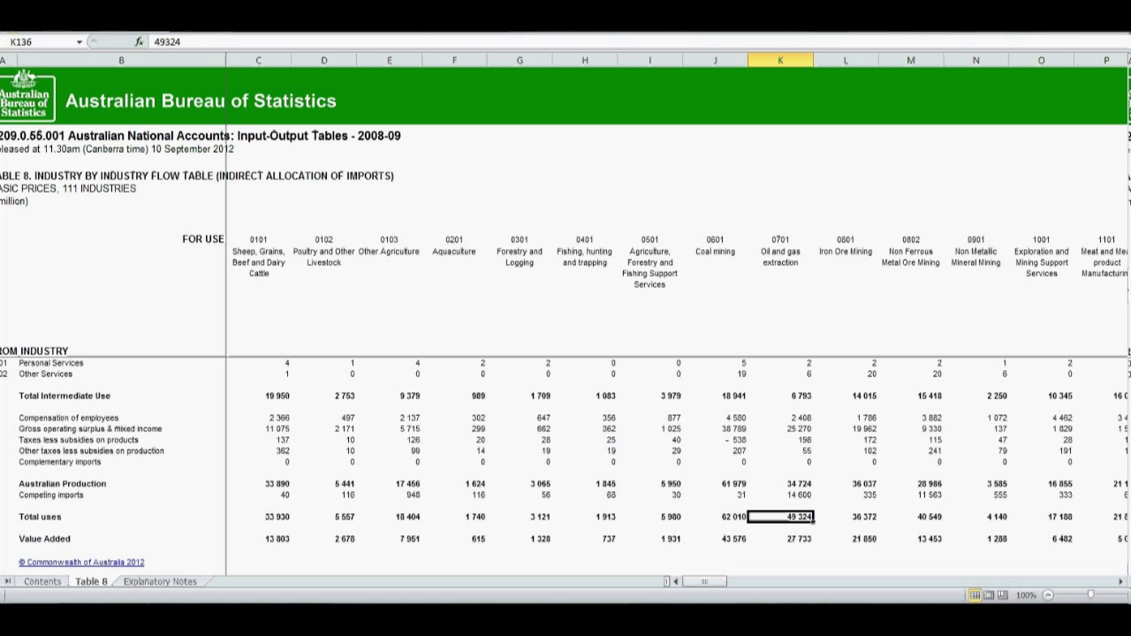
# Examine what Sheep, Grains, Beef and Dairy Cattle buys from supplying industries between Water Supply, Sewerage and Drainage Services and Motion Picture and Sound Recording
pyautogui.scroll(12, 566, 467)
pyautogui.scroll(6, 566, 467)
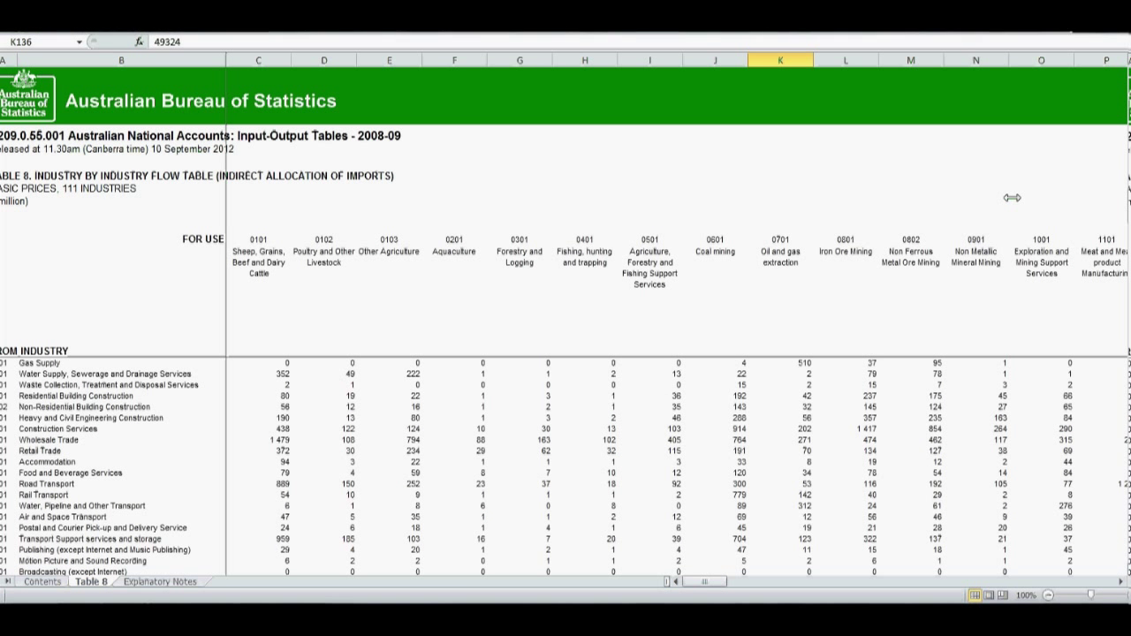
pyautogui.click(254, 372)
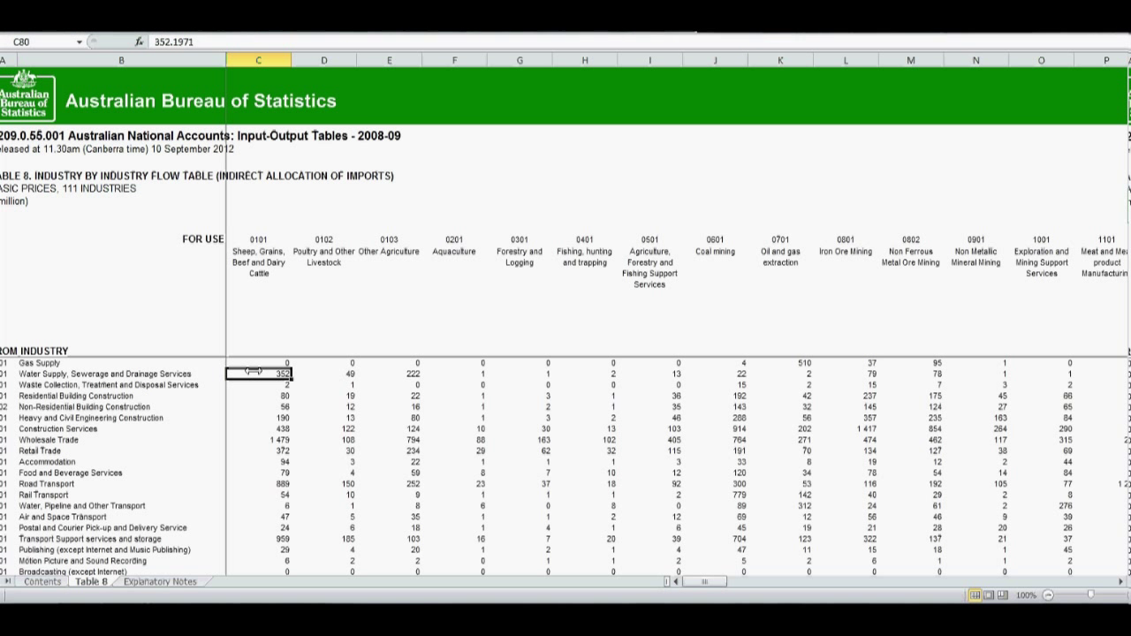
pyautogui.click(181, 374)
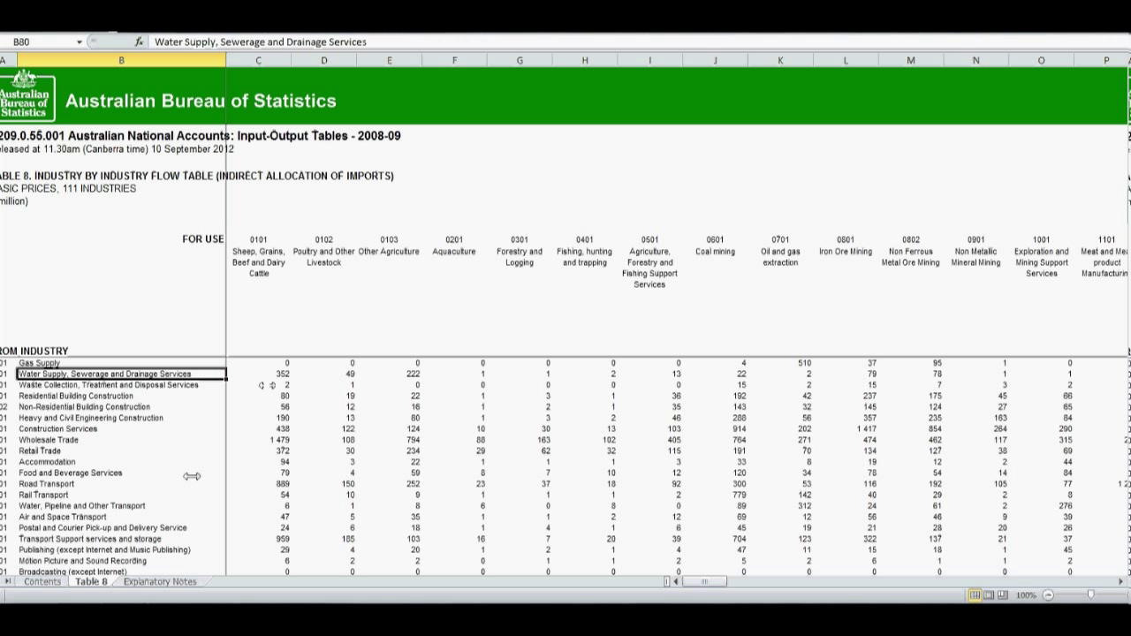
pyautogui.click(281, 373)
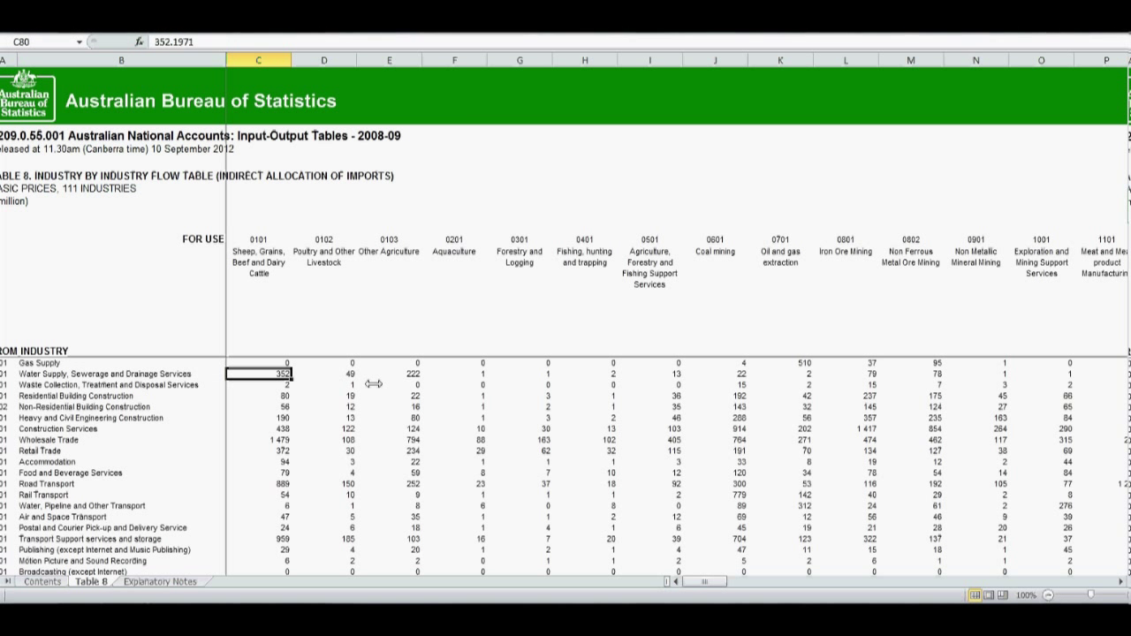
pyautogui.click(126, 375)
pyautogui.moveTo(126, 374); pyautogui.dragTo(114, 560)
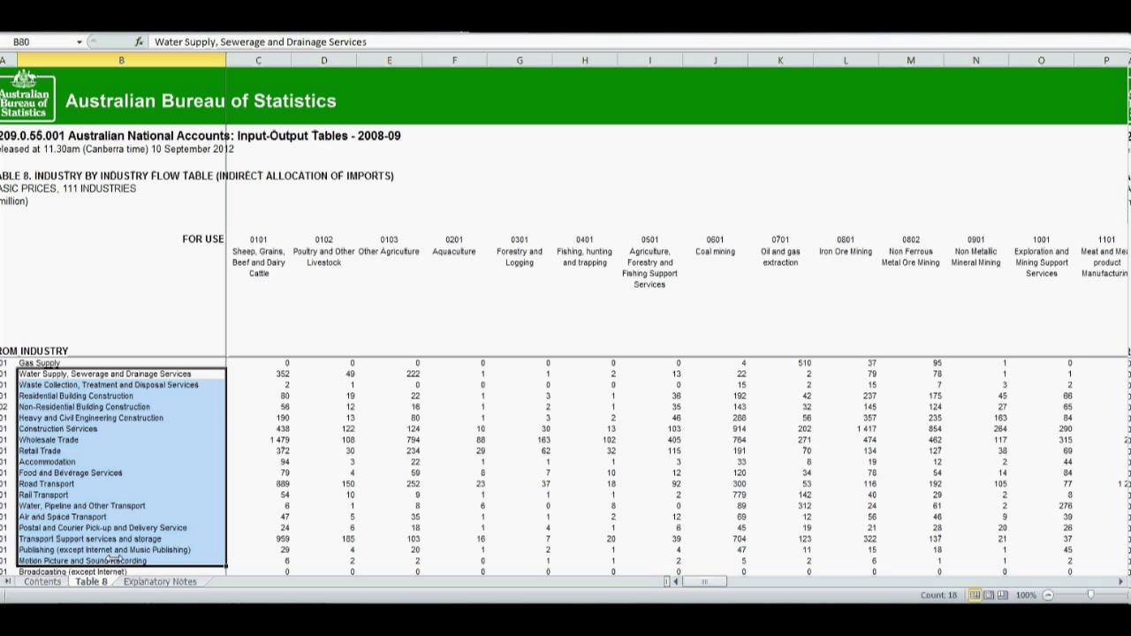
pyautogui.click(285, 484)
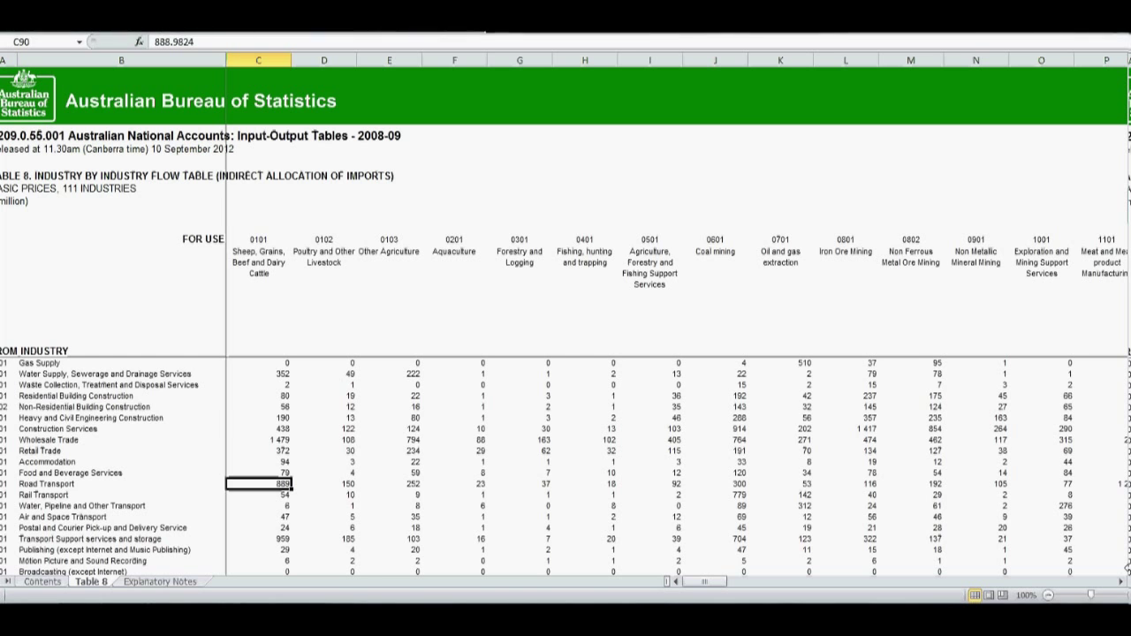
# Review the summary rows at the end of Table 8, from Total Intermediate Use to Value Added
pyautogui.scroll(-7, 1127, 567)
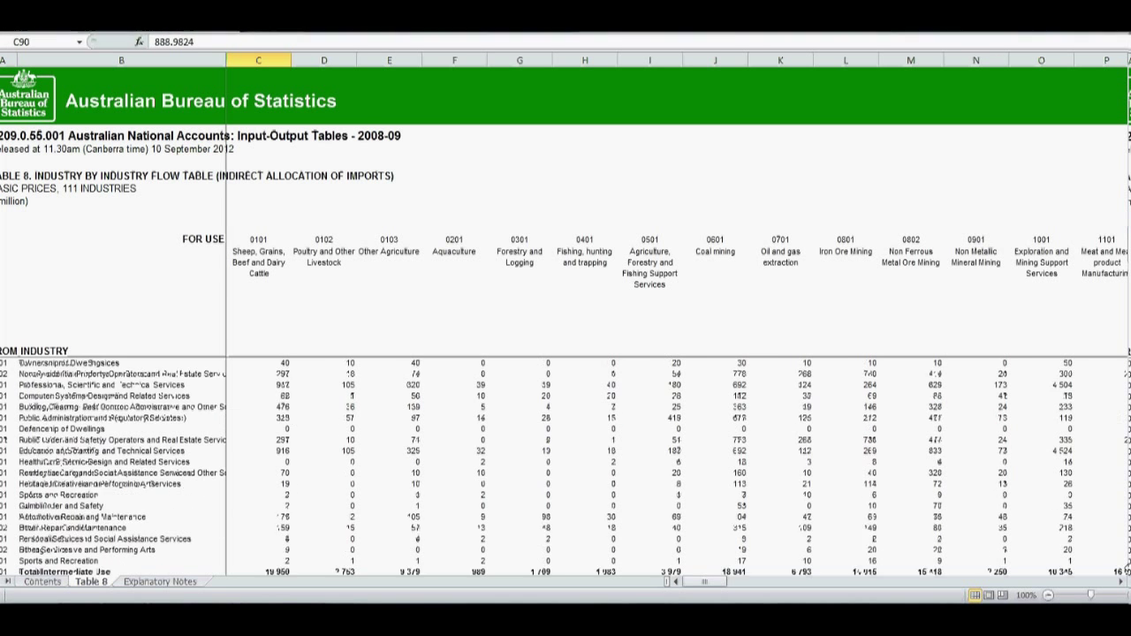
pyautogui.scroll(-7, 1127, 566)
pyautogui.scroll(-1, 1127, 567)
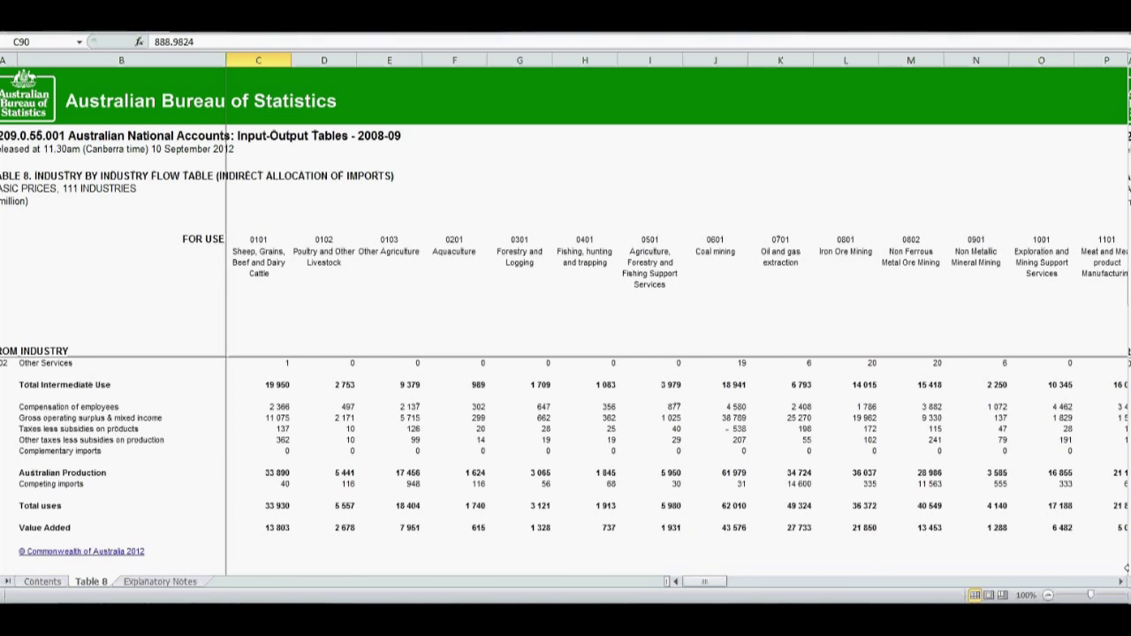
pyautogui.scroll(-1, 1127, 567)
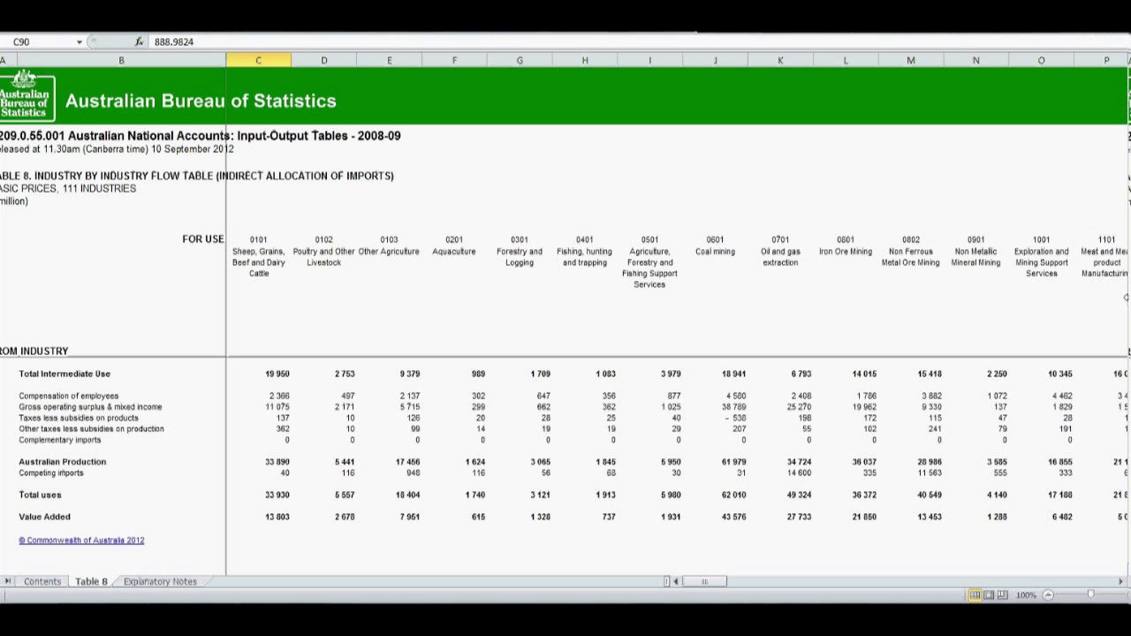
pyautogui.moveTo(1128, 354); pyautogui.dragTo(1128, 298)
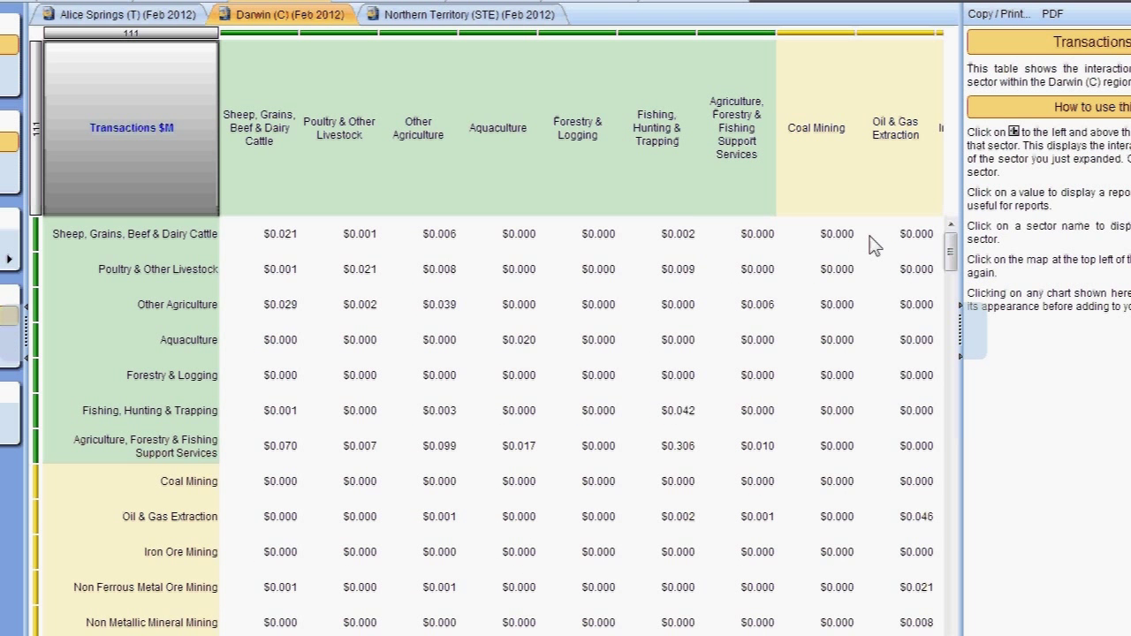
# In REMPLAN's Darwin (C) transactions table, view the Output (Total) reports for Sheep, Grains, Beef & Dairy Cattle and Fishing, Hunting & Trapping
pyautogui.moveTo(952, 259); pyautogui.dragTo(951, 631)
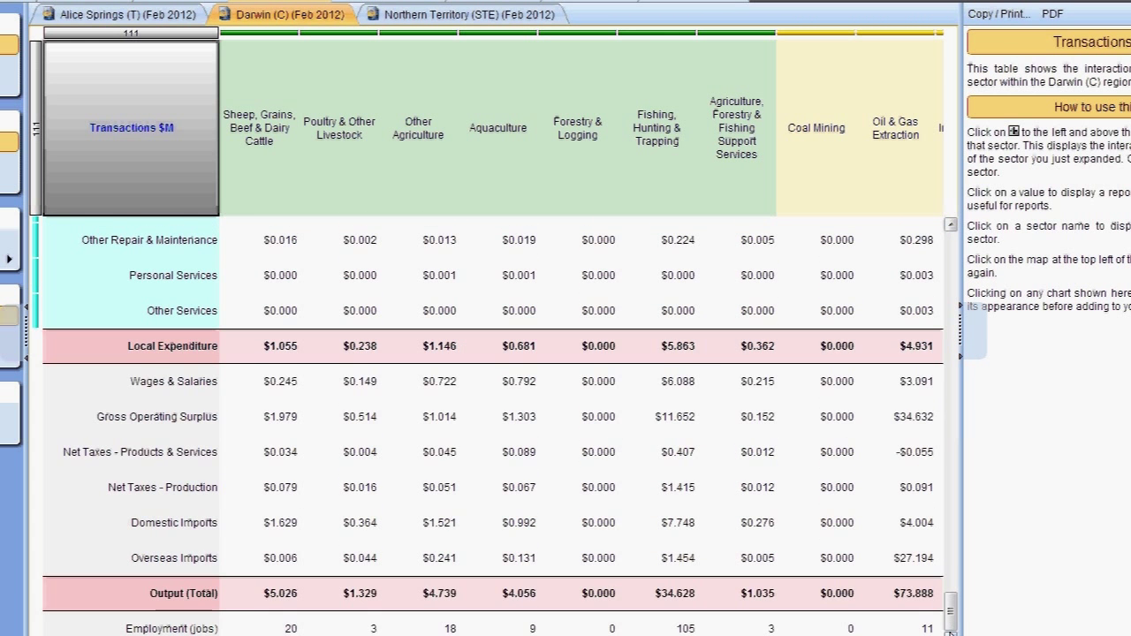
pyautogui.click(292, 599)
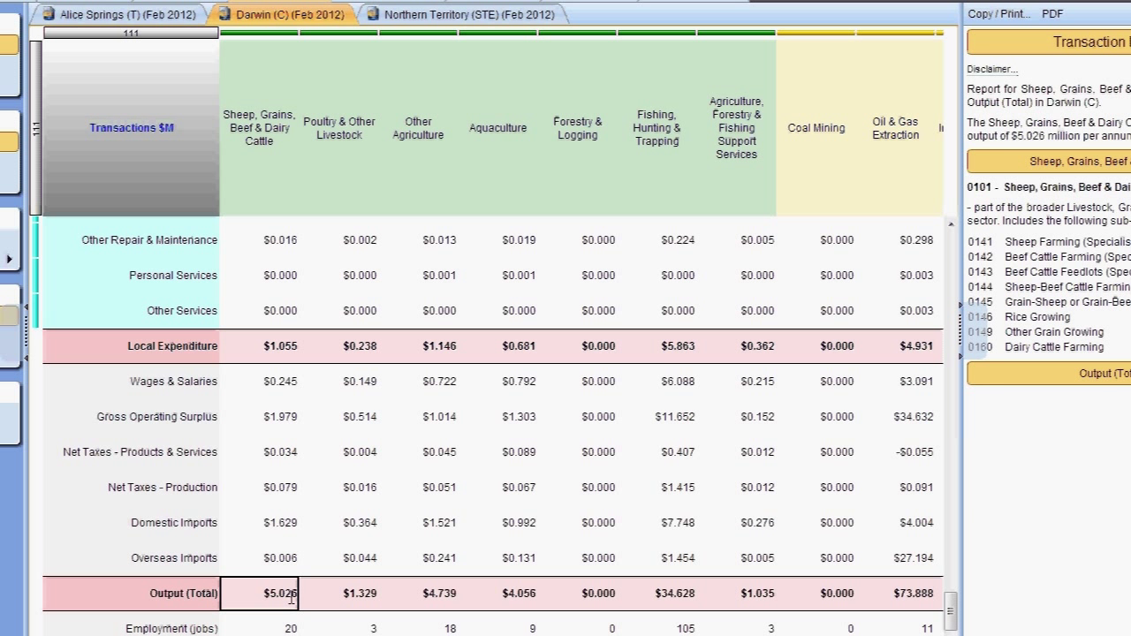
pyautogui.click(667, 597)
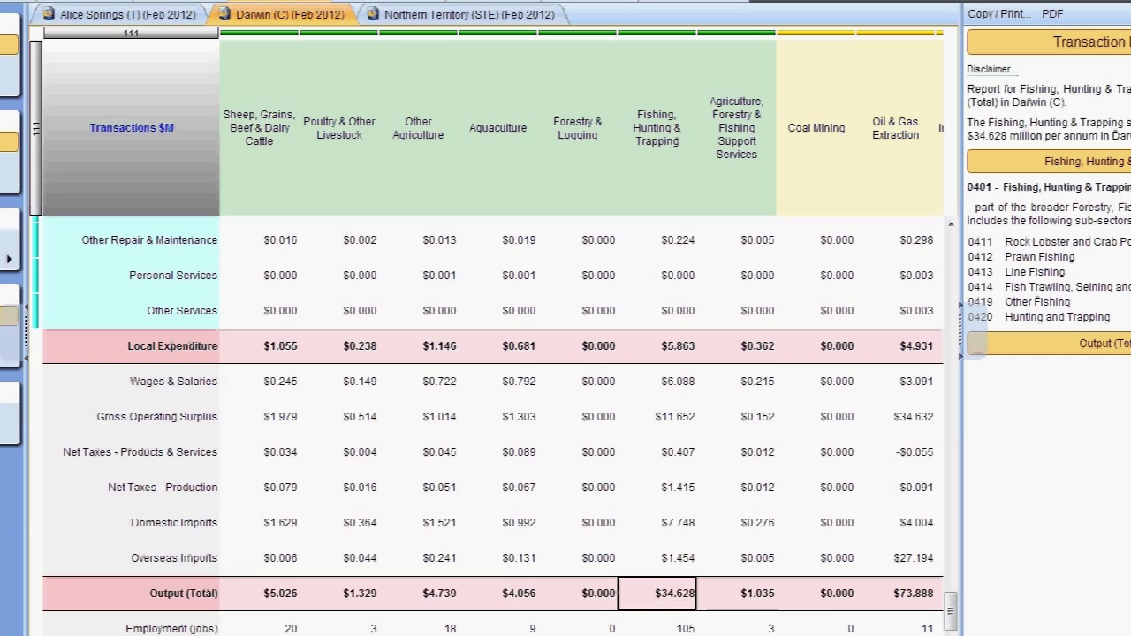
# Check Output (Total) for mining and food manufacturing sectors from Non Ferrous Metal Ore Mining to Fruit & Vegetable Product Manufacturing
pyautogui.hscroll(5, 725, 619)
pyautogui.hscroll(1, 335, 594)
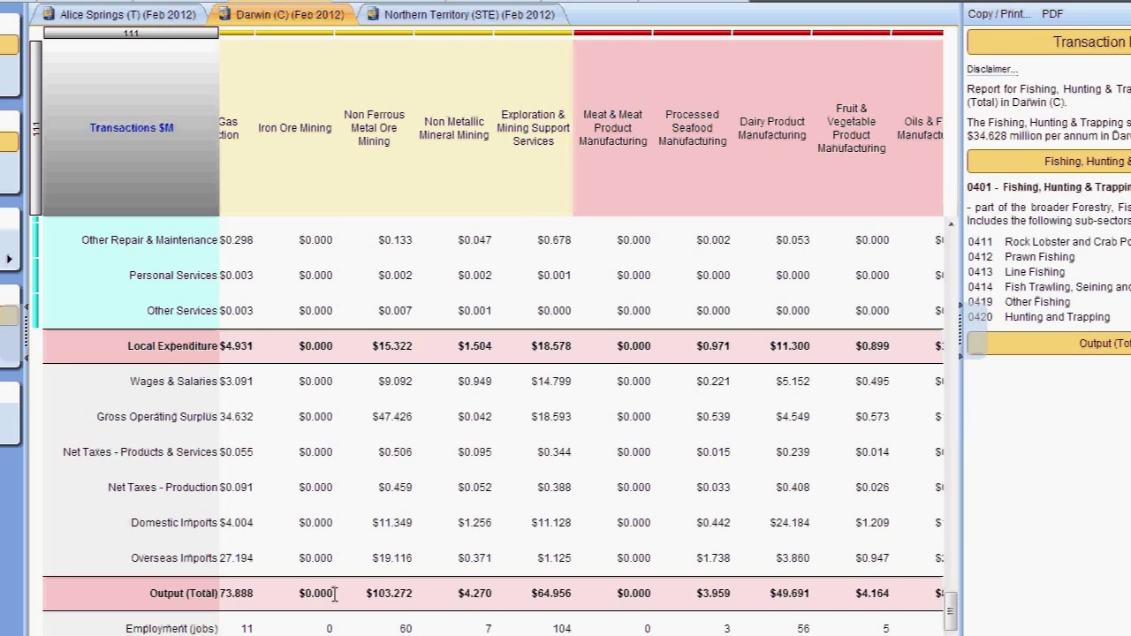
pyautogui.click(370, 592)
pyautogui.click(469, 594)
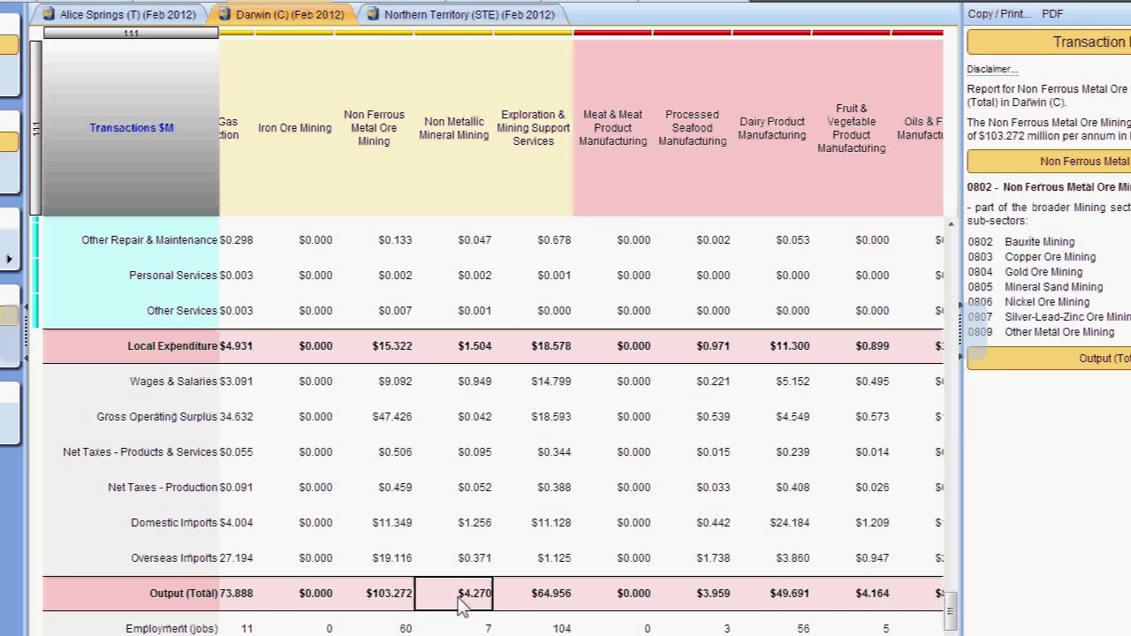
pyautogui.click(529, 599)
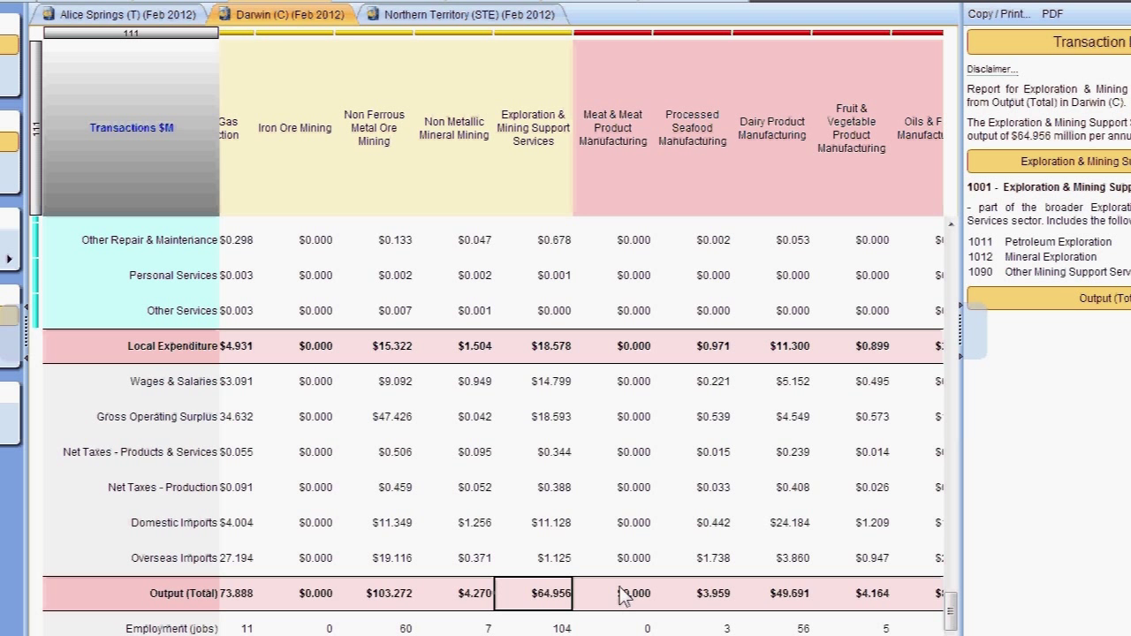
pyautogui.click(794, 593)
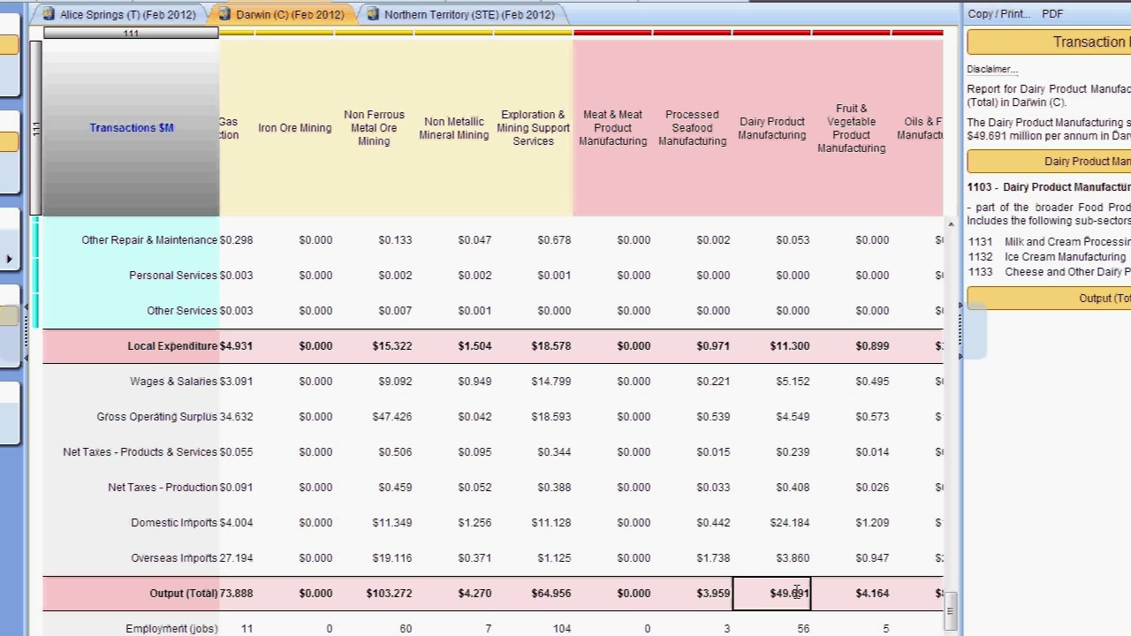
pyautogui.click(866, 594)
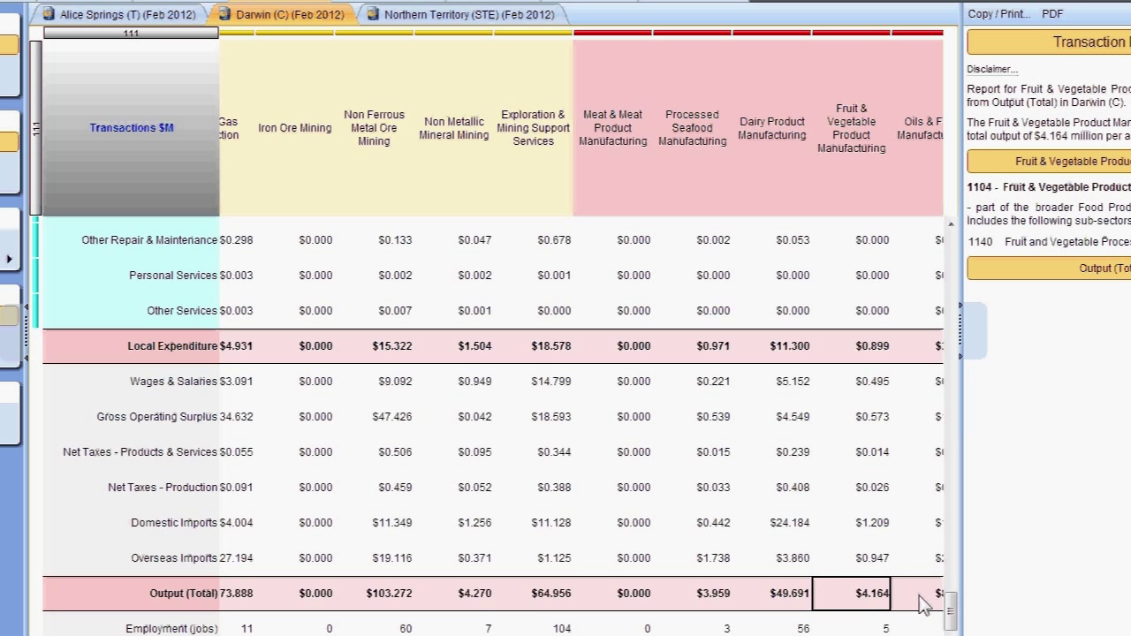